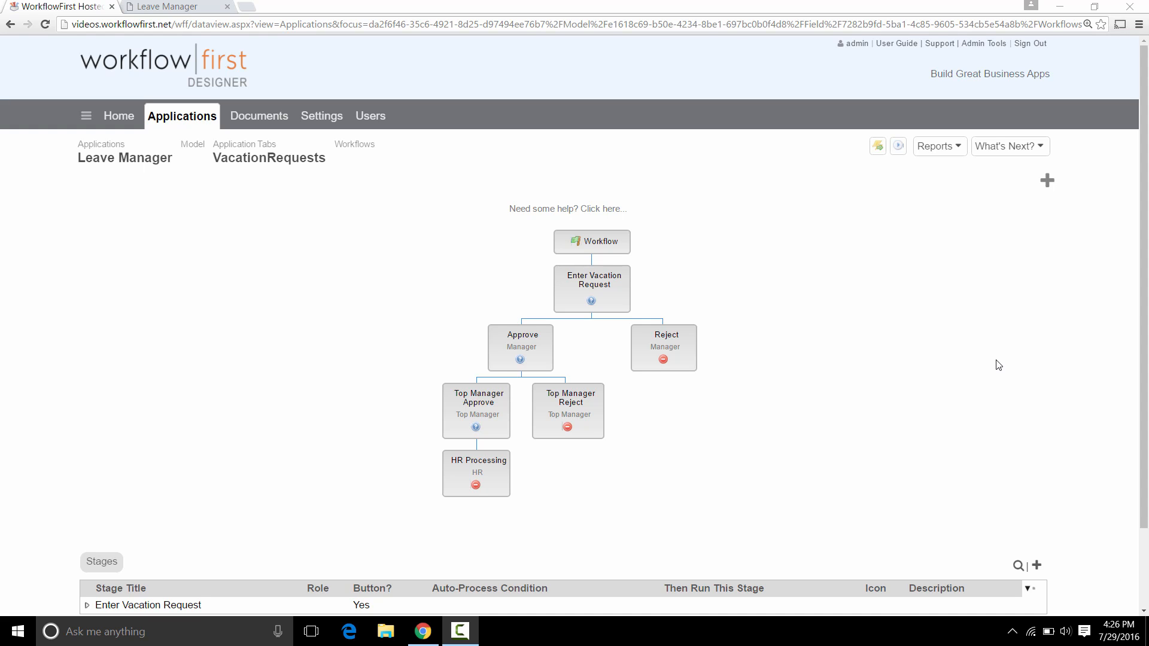
Switch from the Designer to the running Leave Manager app's Vacation Requests list.
left_click(177, 7)
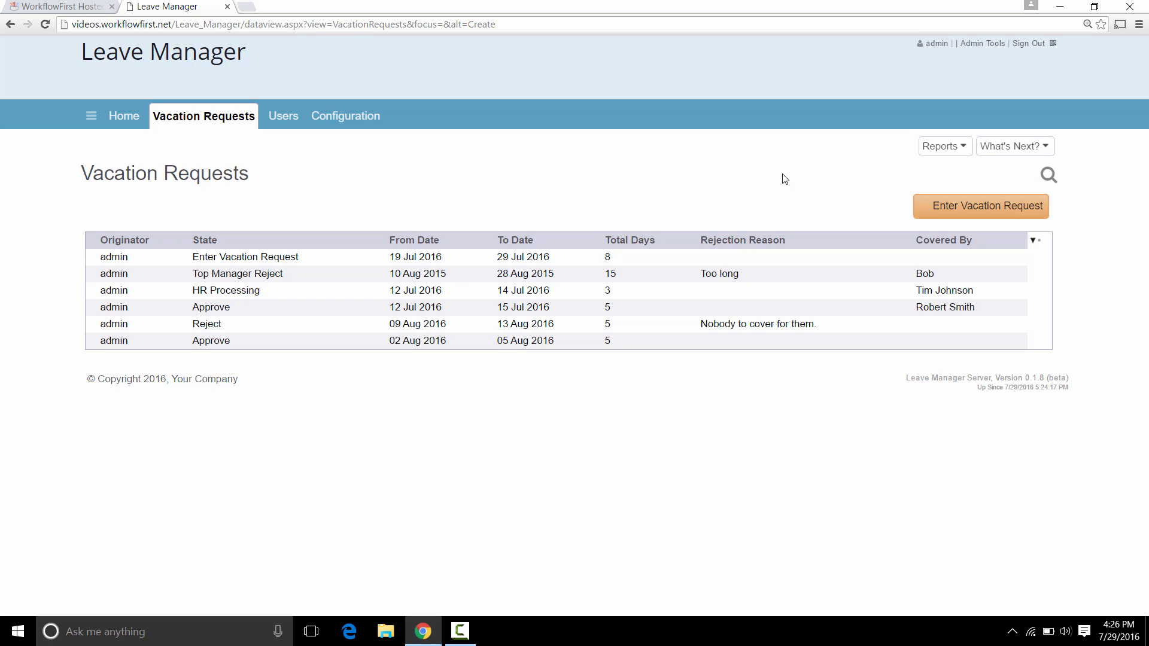
left_click(941, 147)
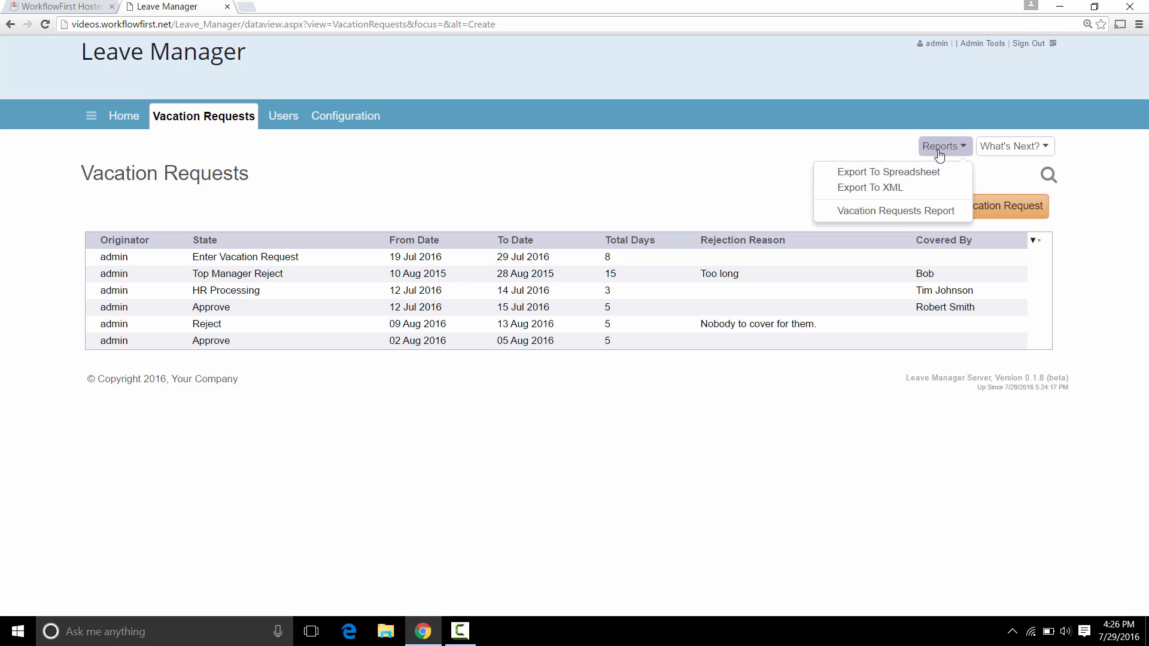
left_click(920, 212)
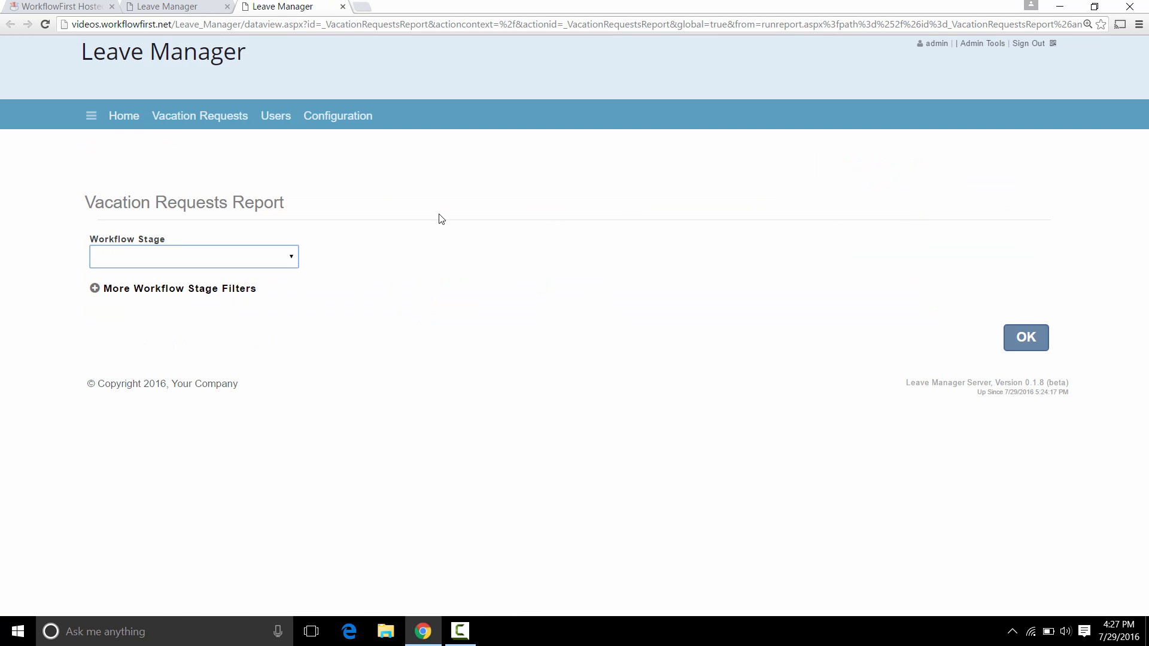
left_click(277, 264)
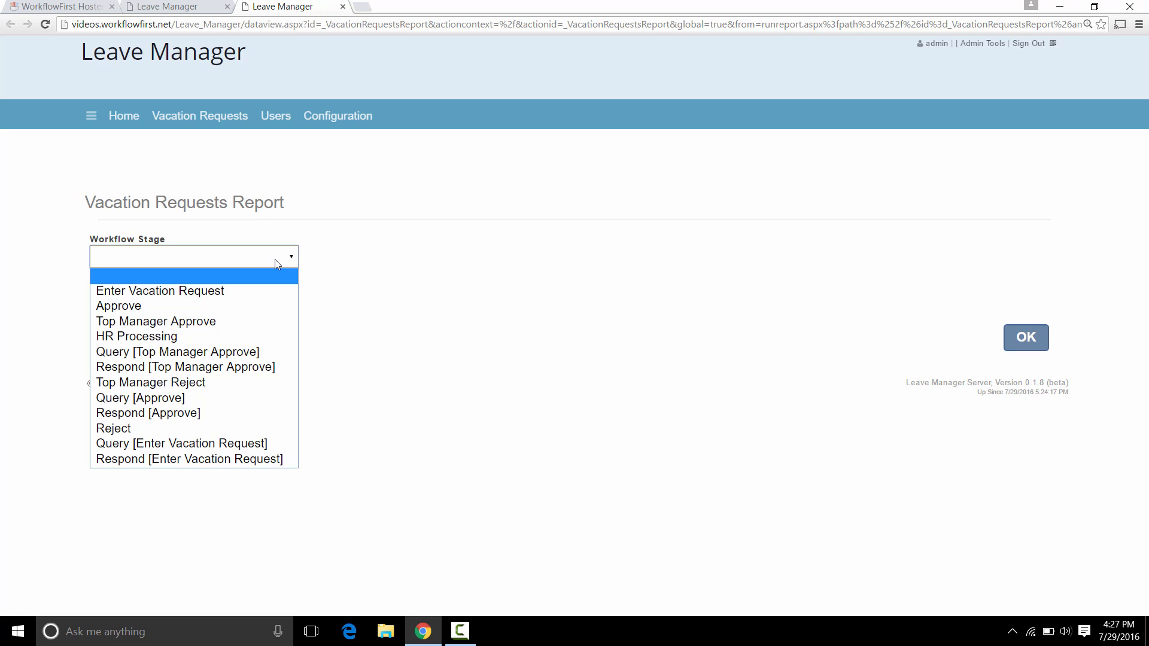
left_click(234, 289)
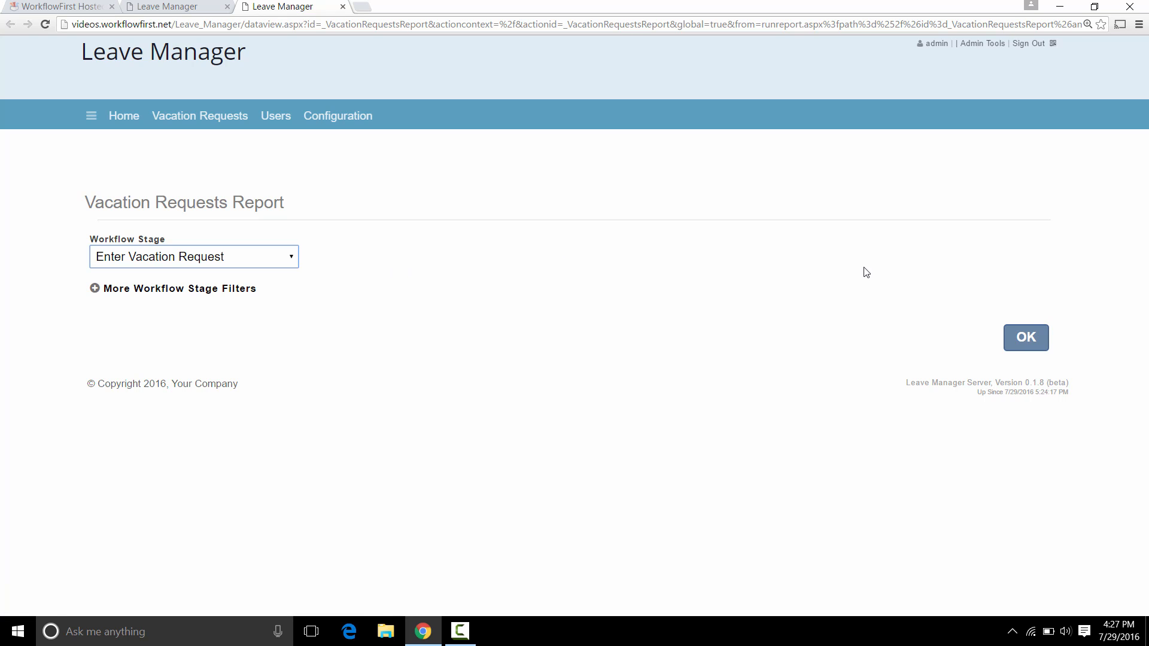
left_click(1030, 344)
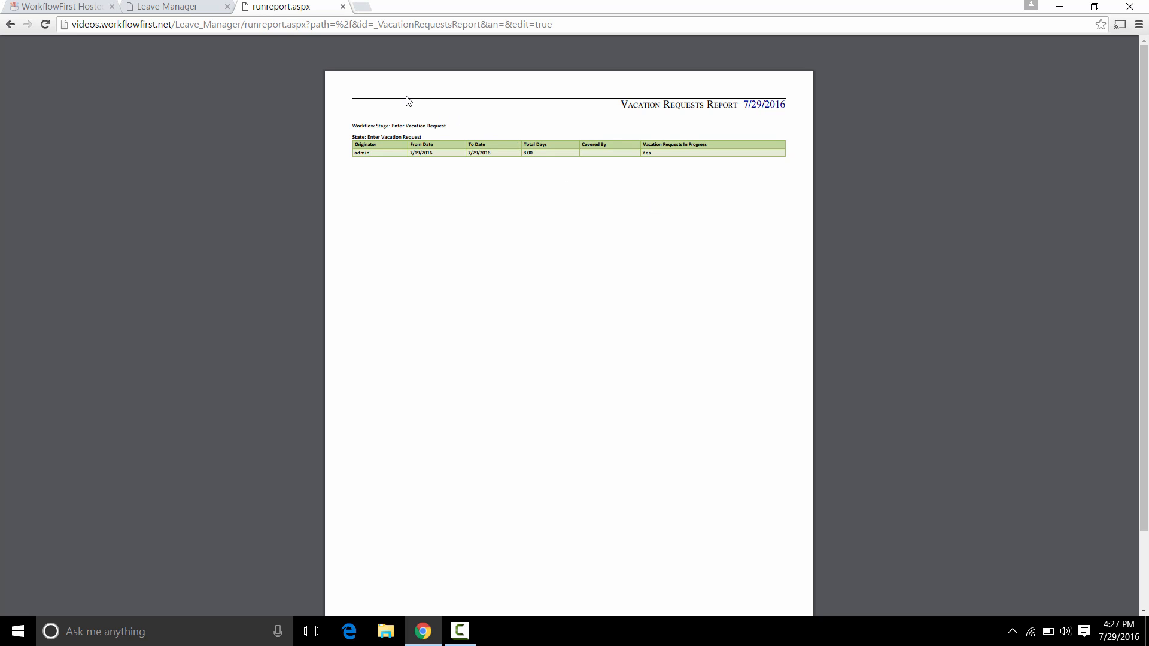
Close the report preview and start a new subscription under Configuration > Report Subscriptions.
left_click(343, 7)
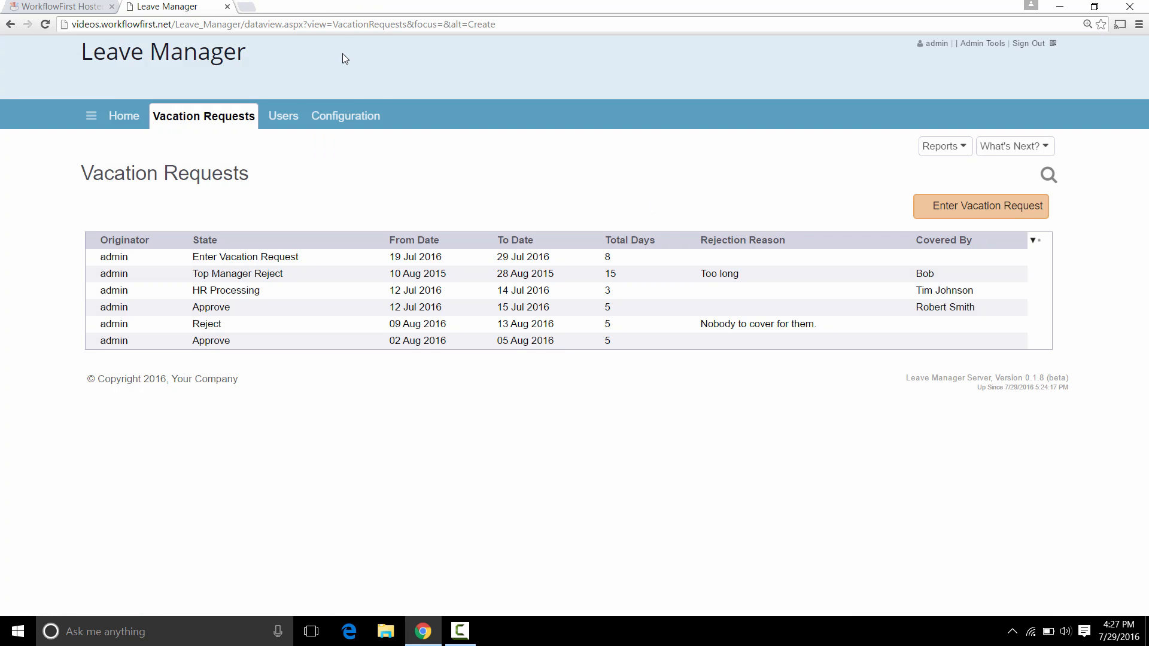
left_click(358, 121)
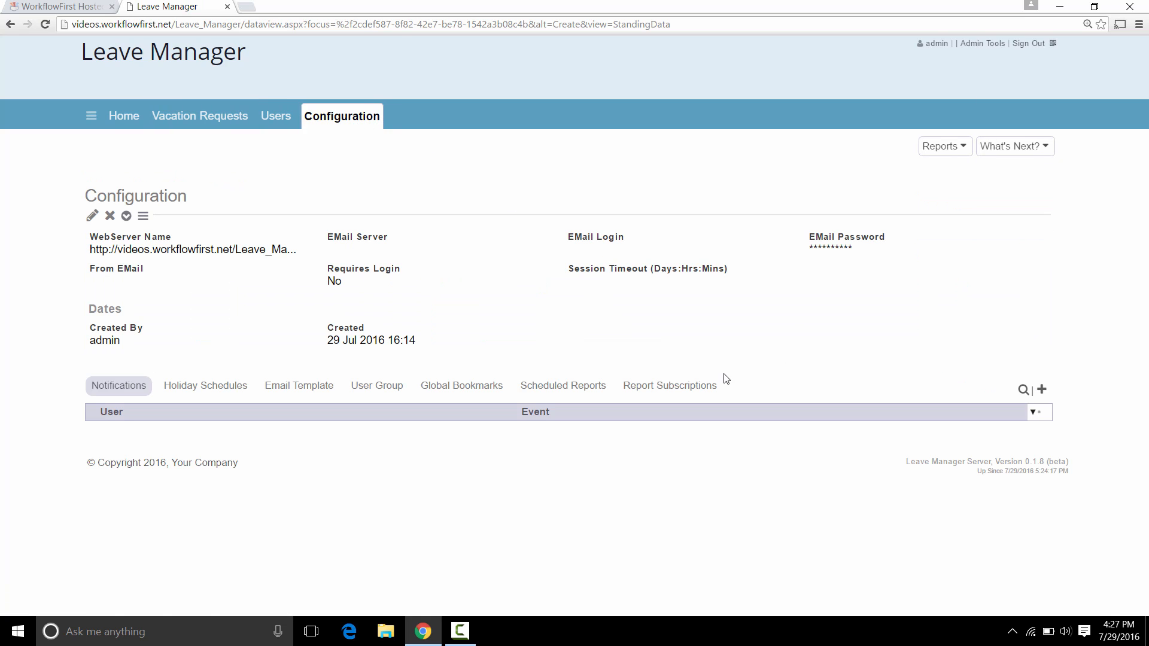
left_click(692, 391)
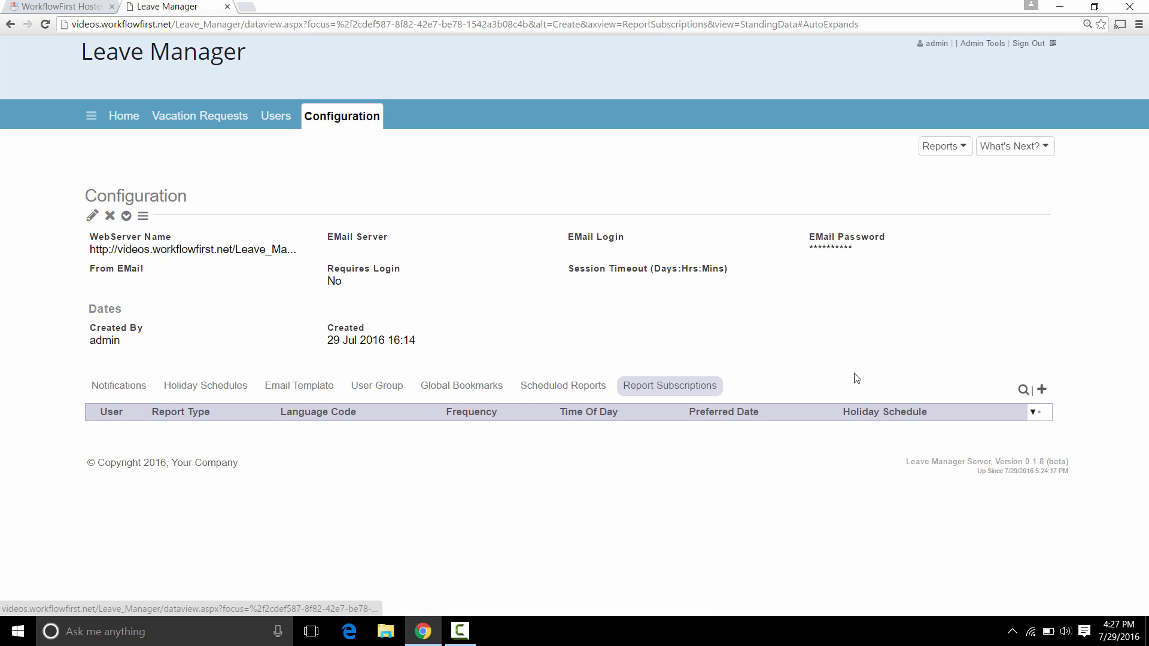
left_click(1042, 393)
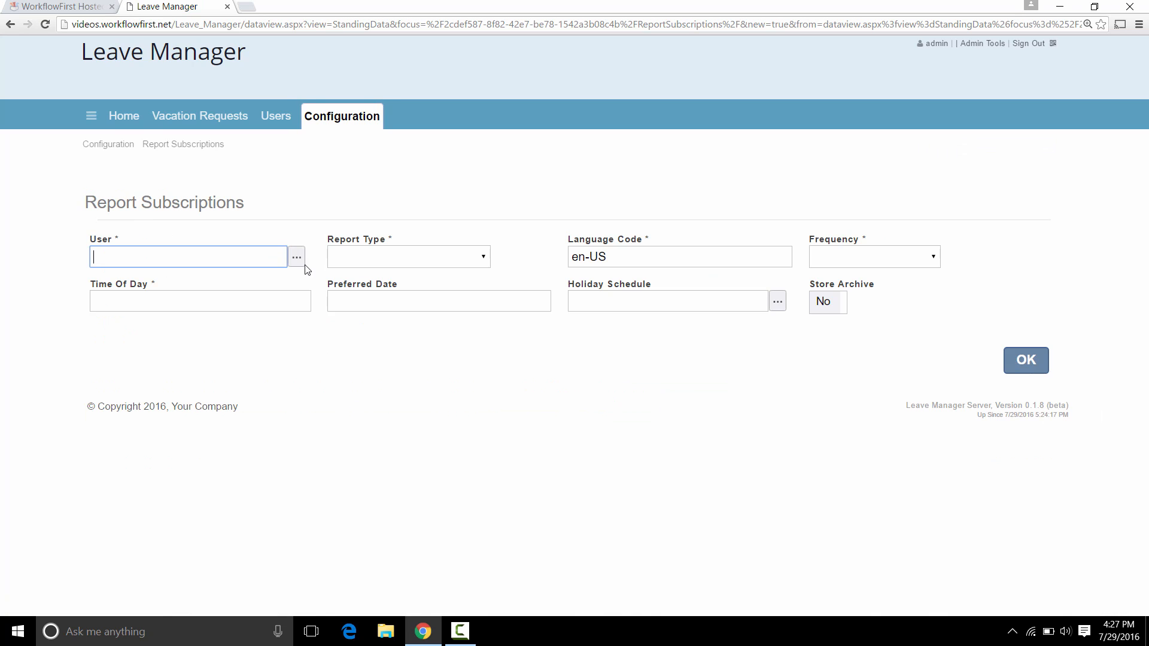
Subscribe the manager user to the Vacation Requests Report, delivered Daily at 8am.
left_click(296, 257)
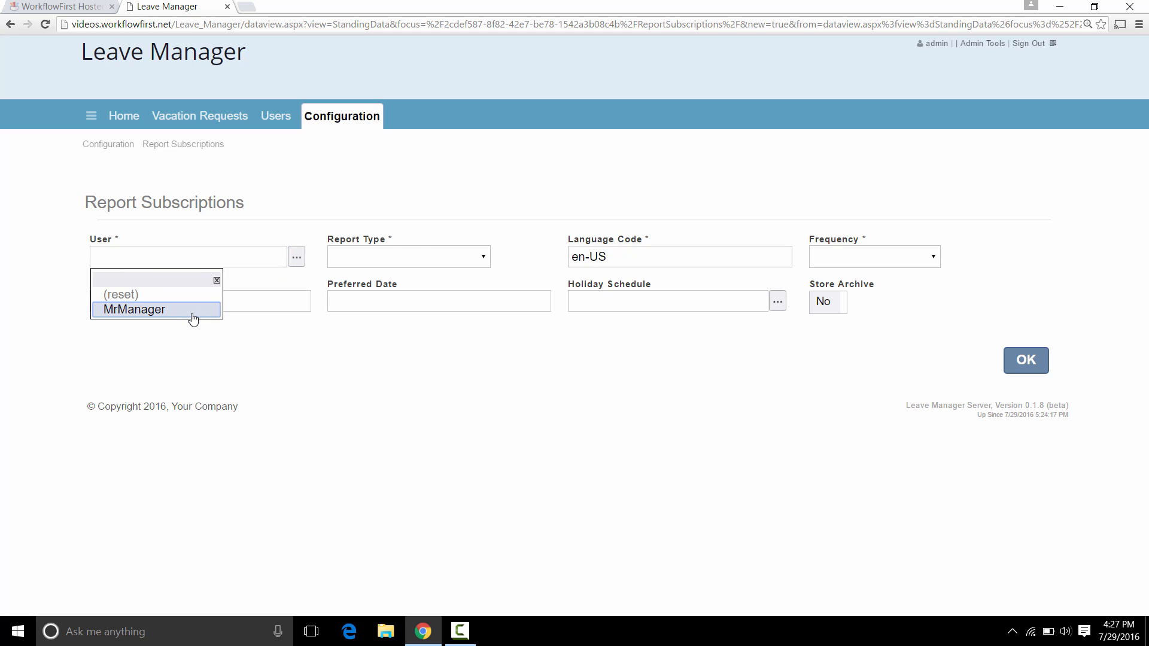
left_click(192, 309)
left_click(425, 258)
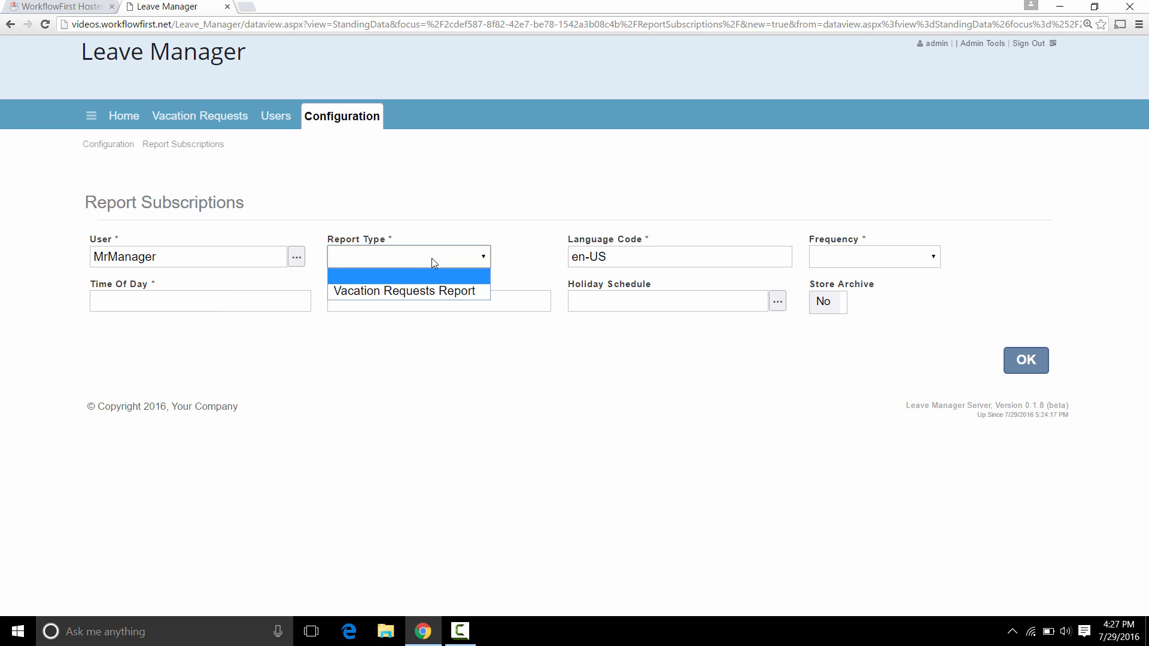
left_click(459, 298)
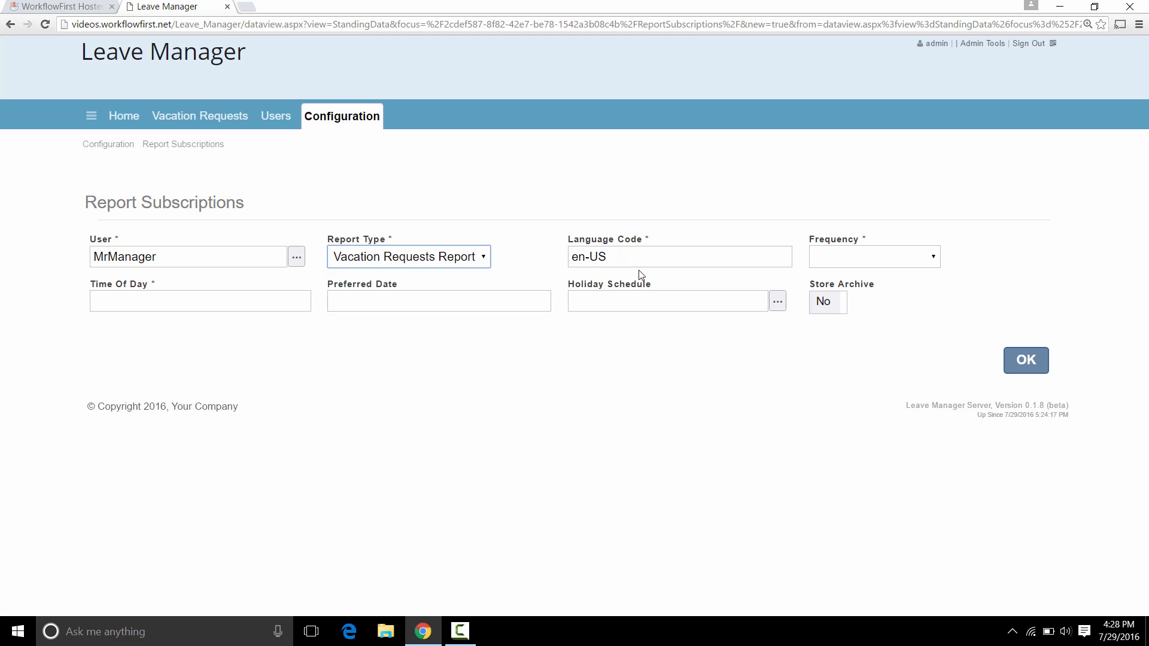
left_click(869, 259)
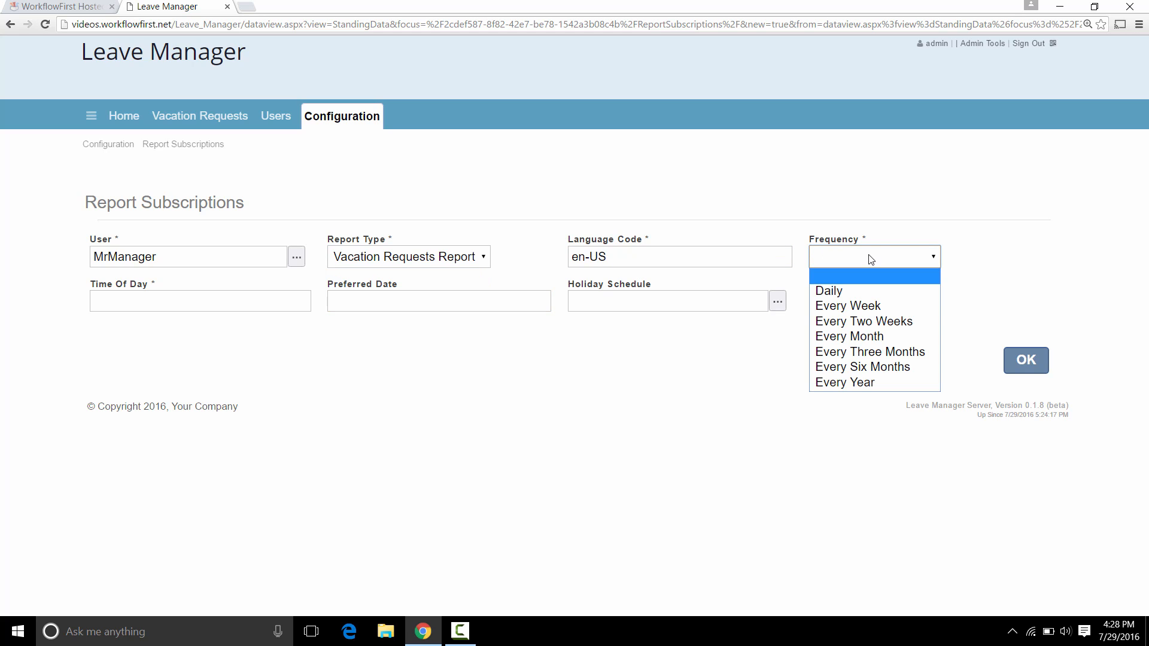
left_click(864, 288)
left_click(404, 299)
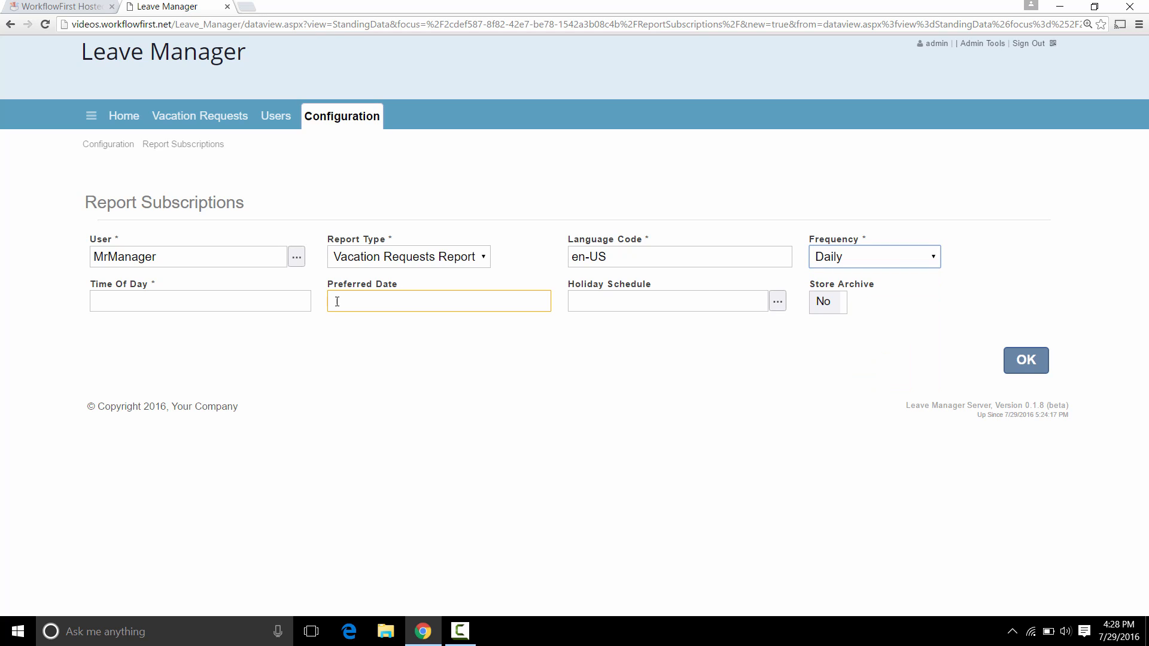
left_click(273, 310)
type("8a")
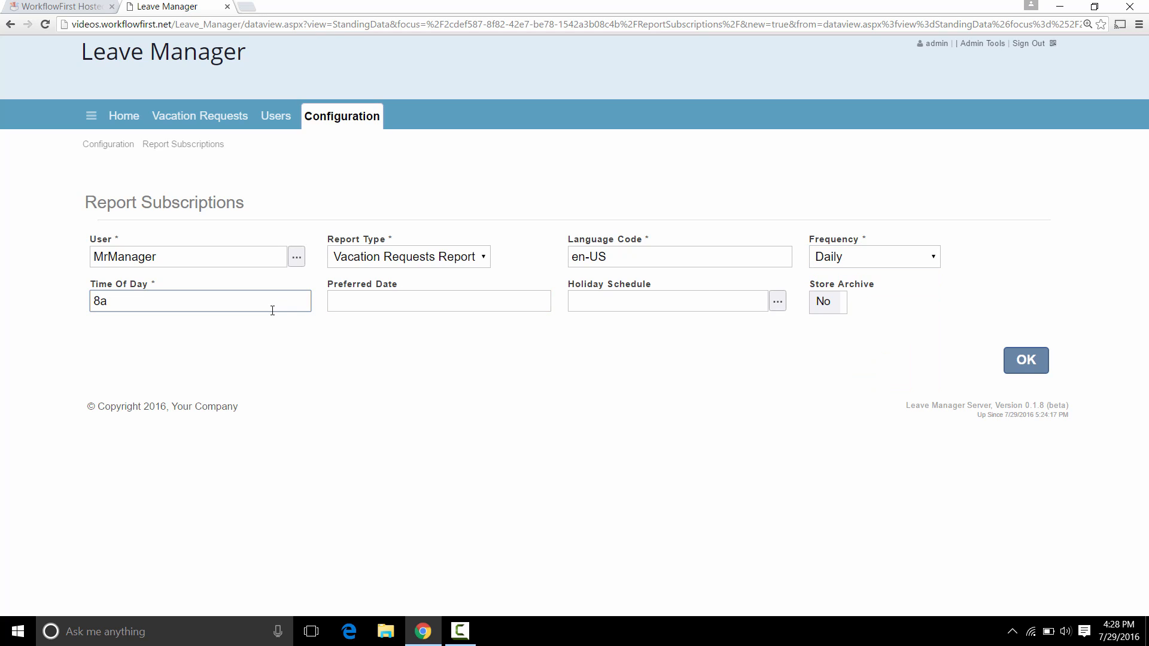
type("m")
Save the subscription, add an Enter Vacation Request stage filter to it, and return to Vacation Requests.
left_click(1029, 360)
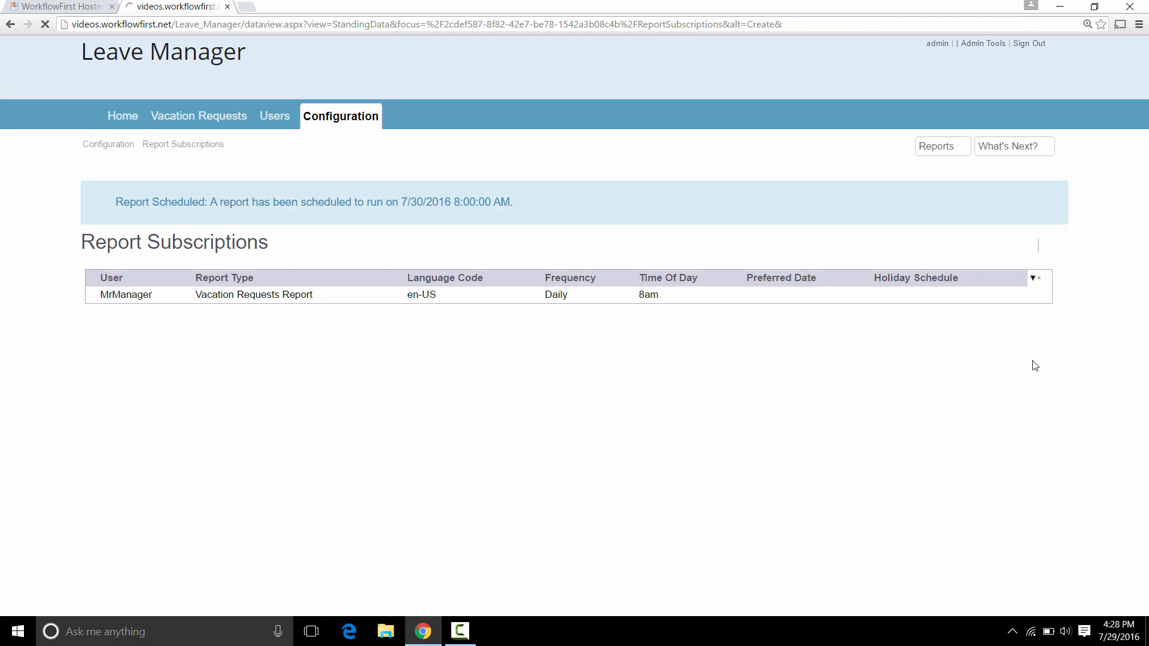
left_click(377, 296)
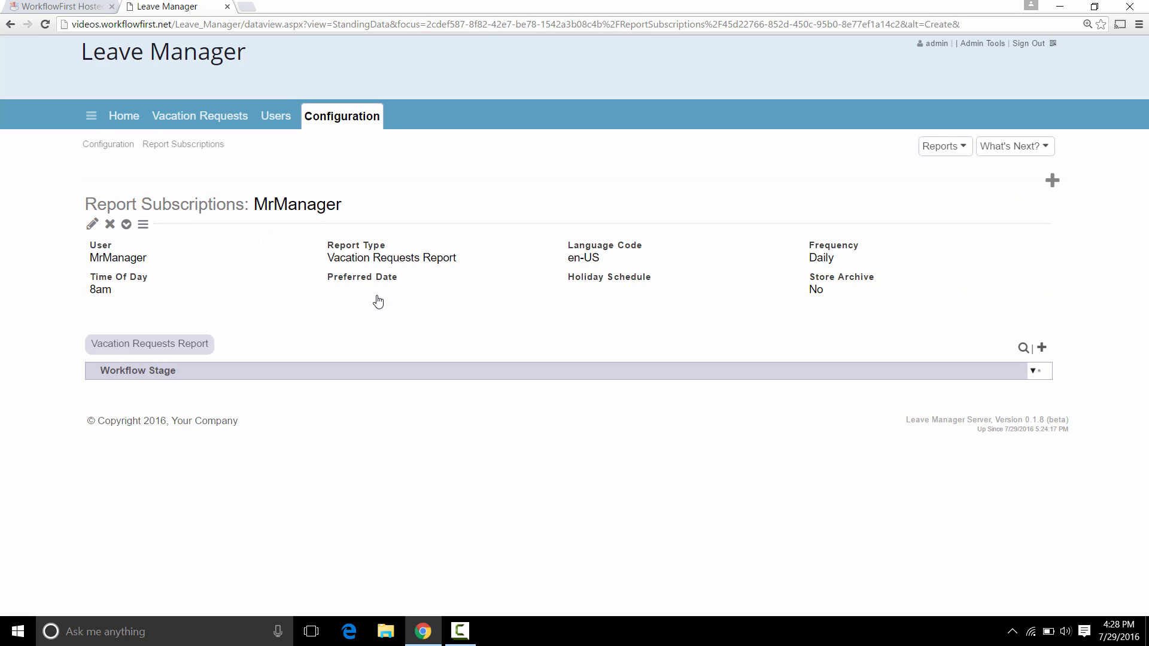
left_click(1043, 350)
left_click(274, 256)
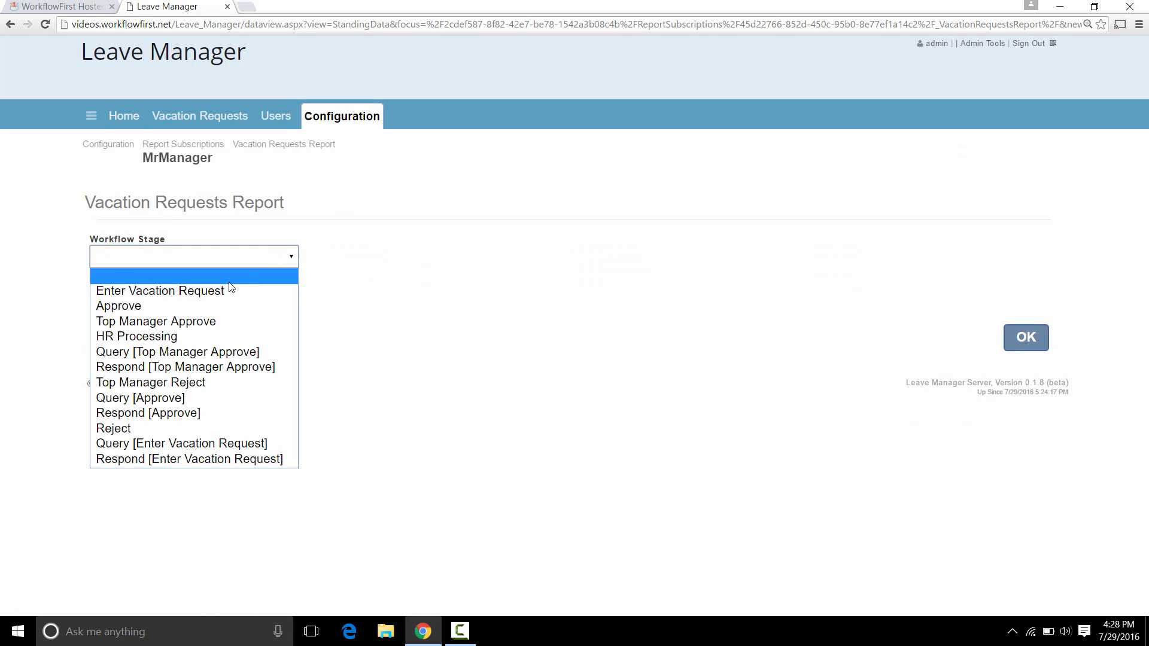
left_click(294, 291)
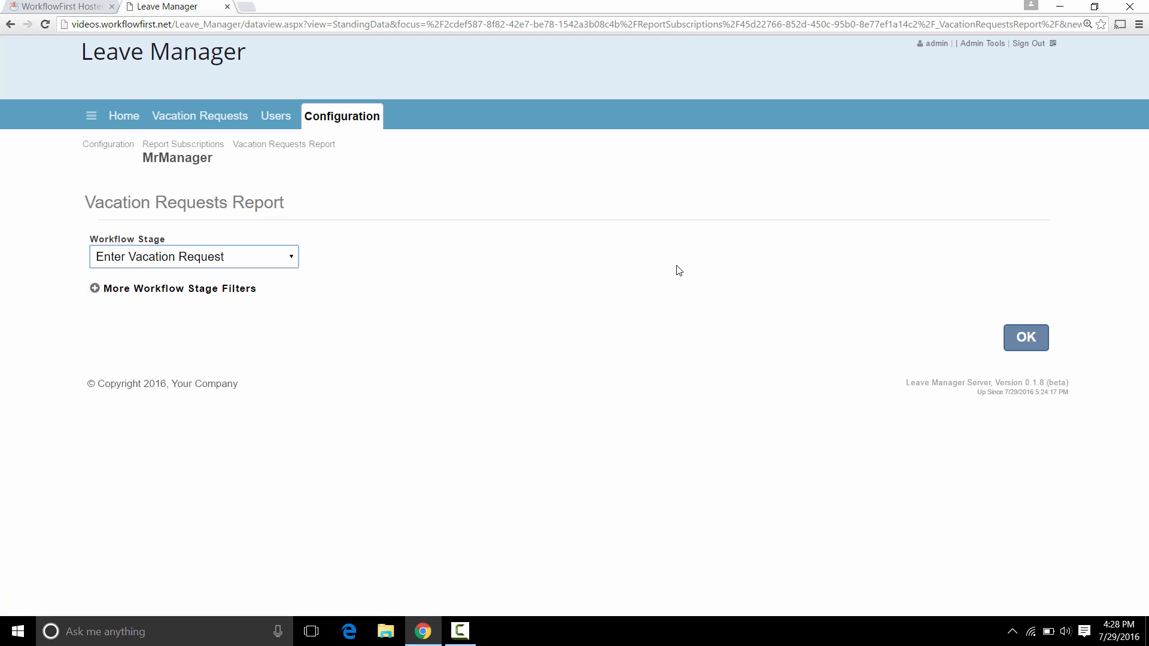
left_click(1024, 338)
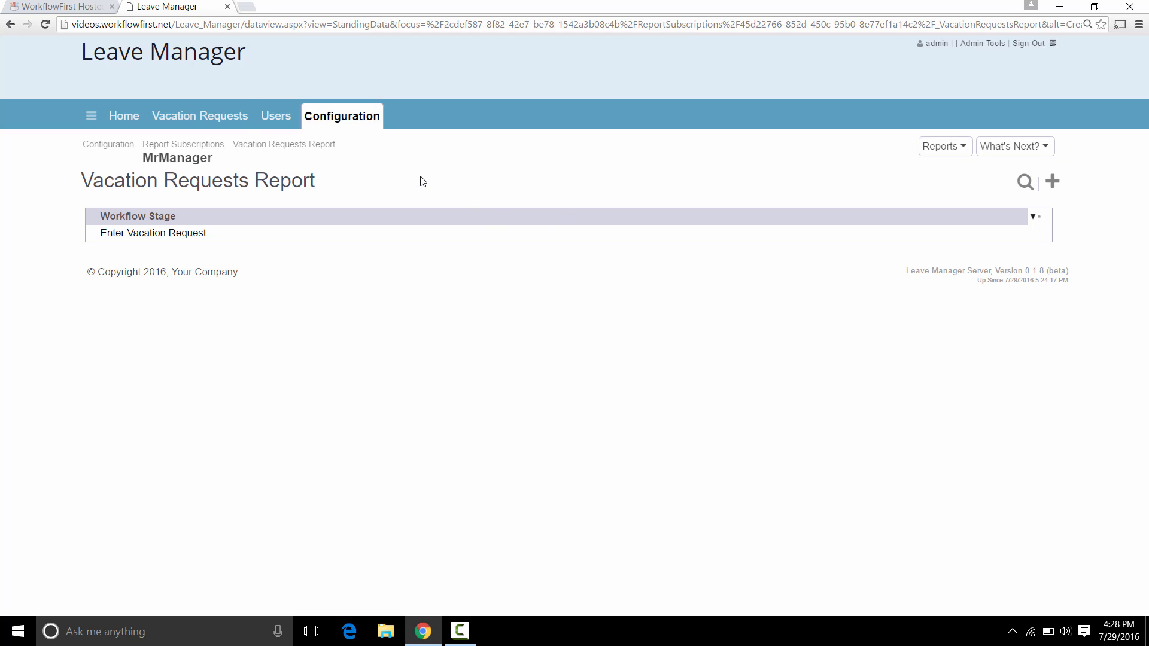
left_click(233, 128)
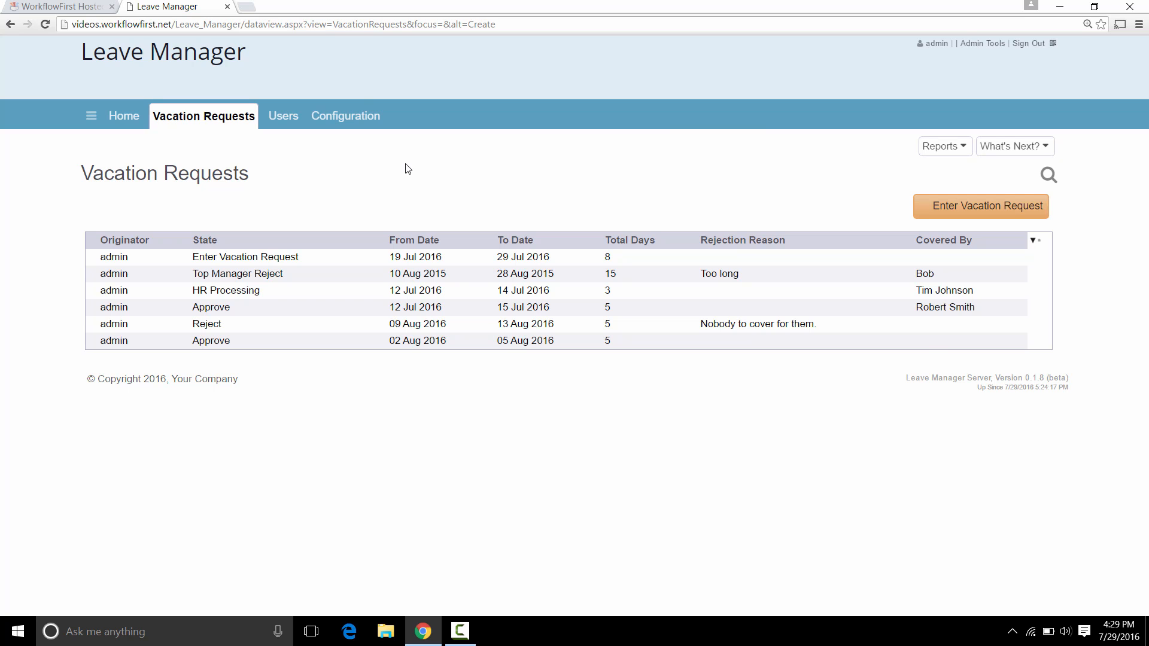
In the Designer's VacationRequests tab, add a new report titled 'Vacations By User'.
left_click(77, 7)
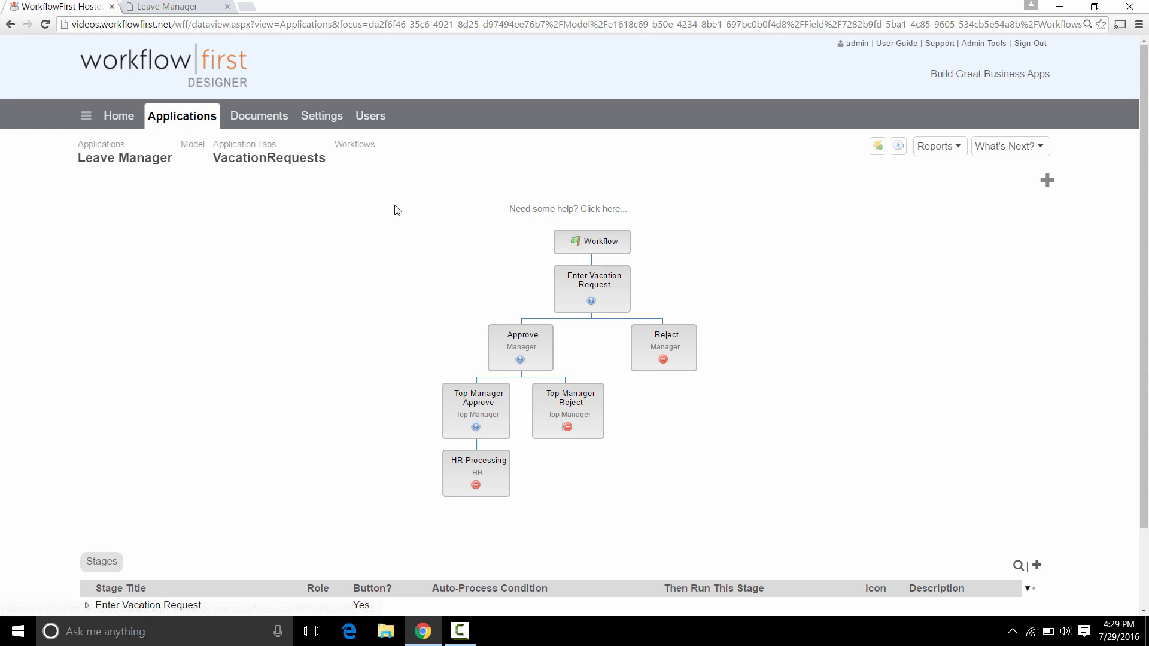
left_click(269, 161)
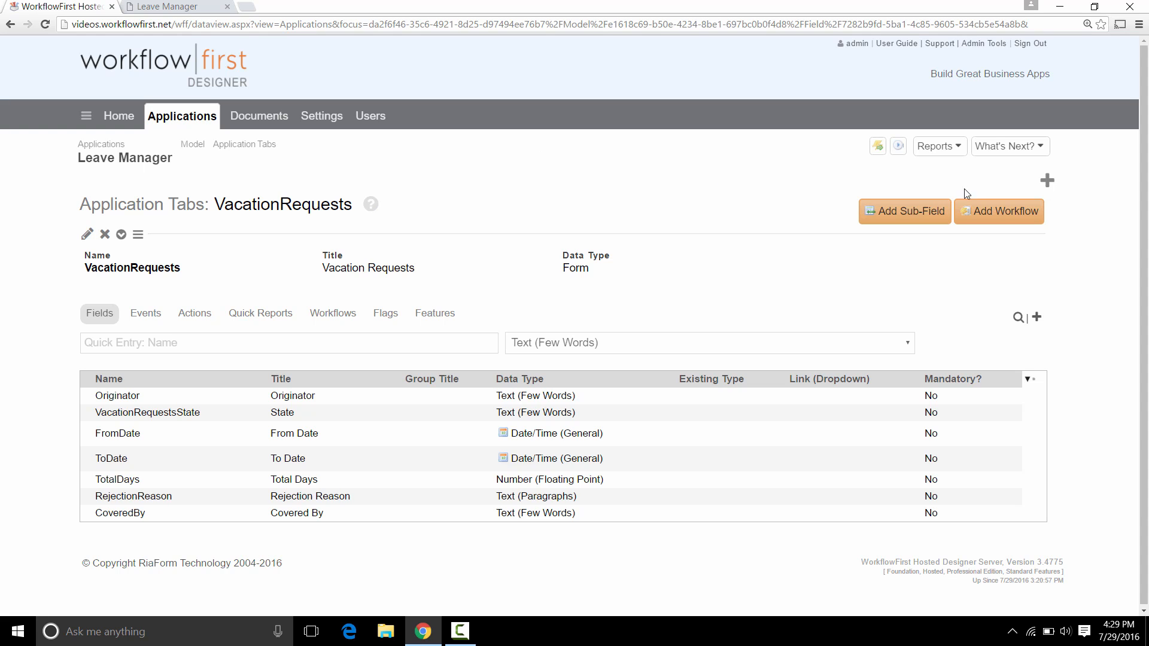
left_click(1010, 147)
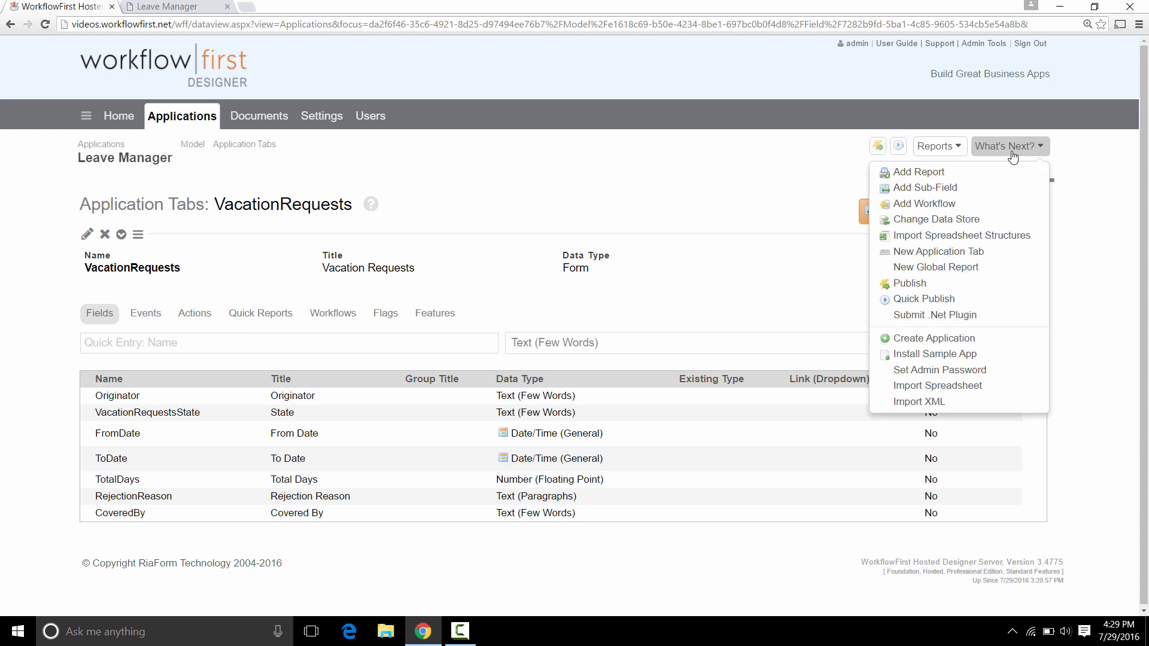
left_click(919, 172)
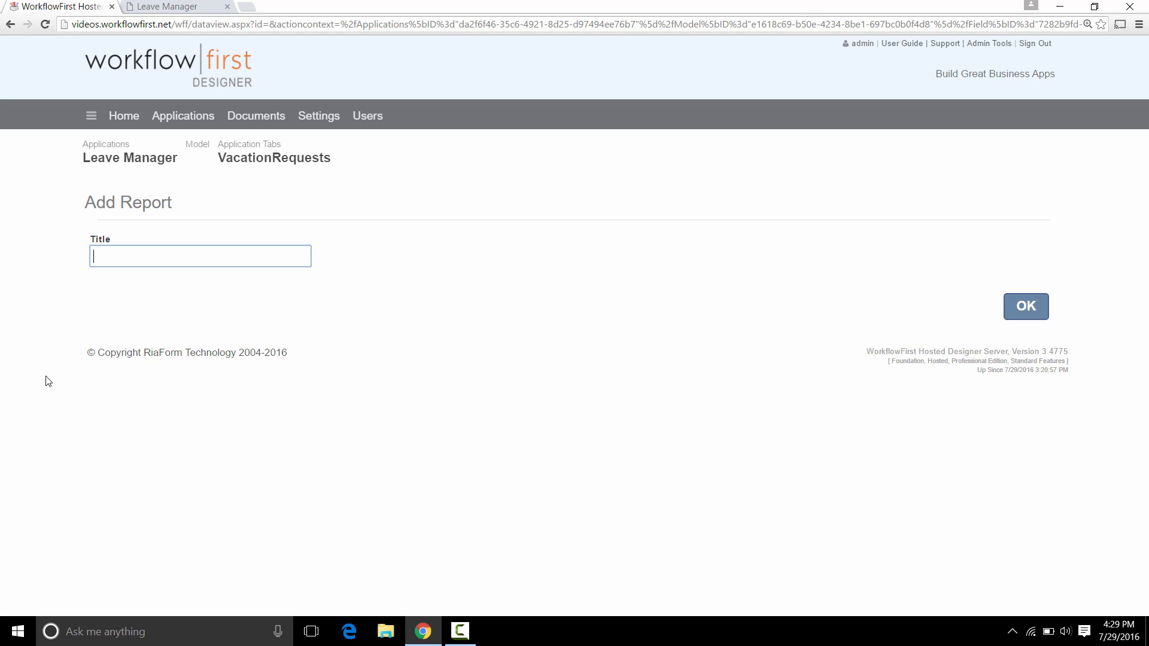
type("Vacatios")
key("BackSpace")
type("ns By User")
left_click(1024, 308)
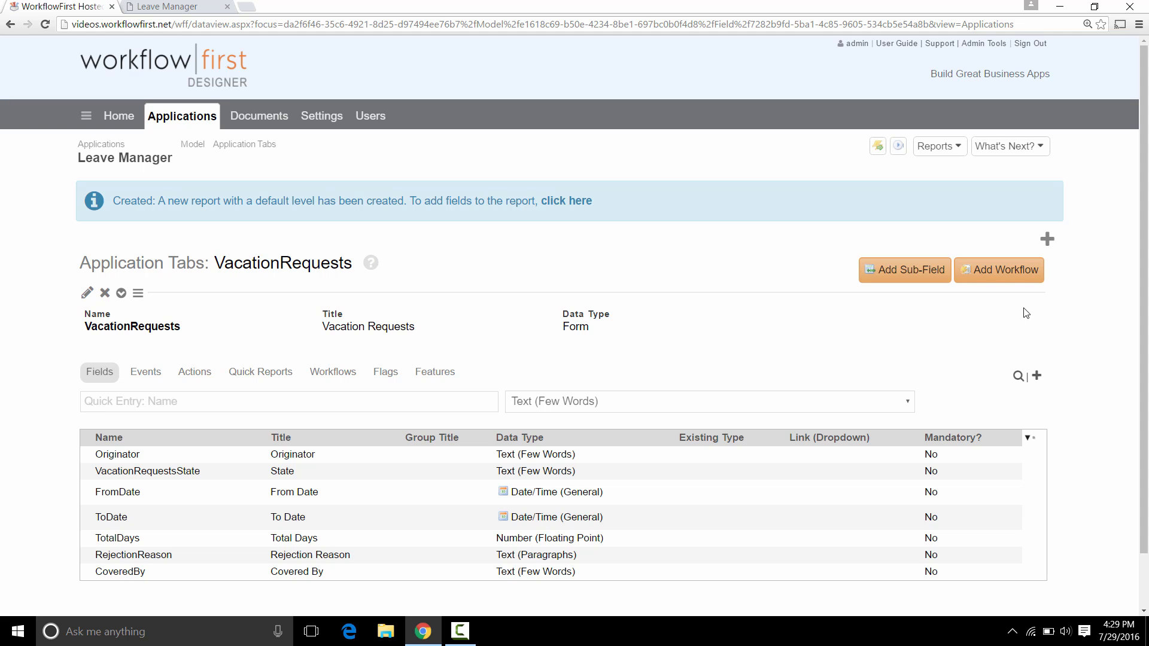
Add the Originator and FromDate fields to the report's Main section.
left_click(566, 201)
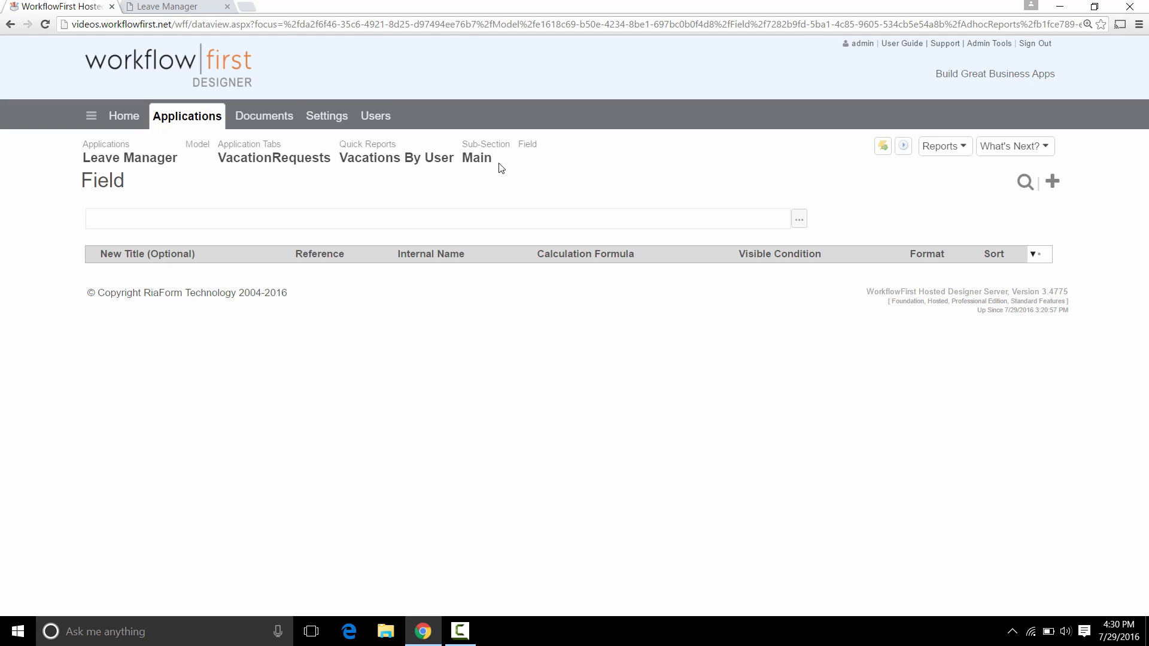
left_click(801, 221)
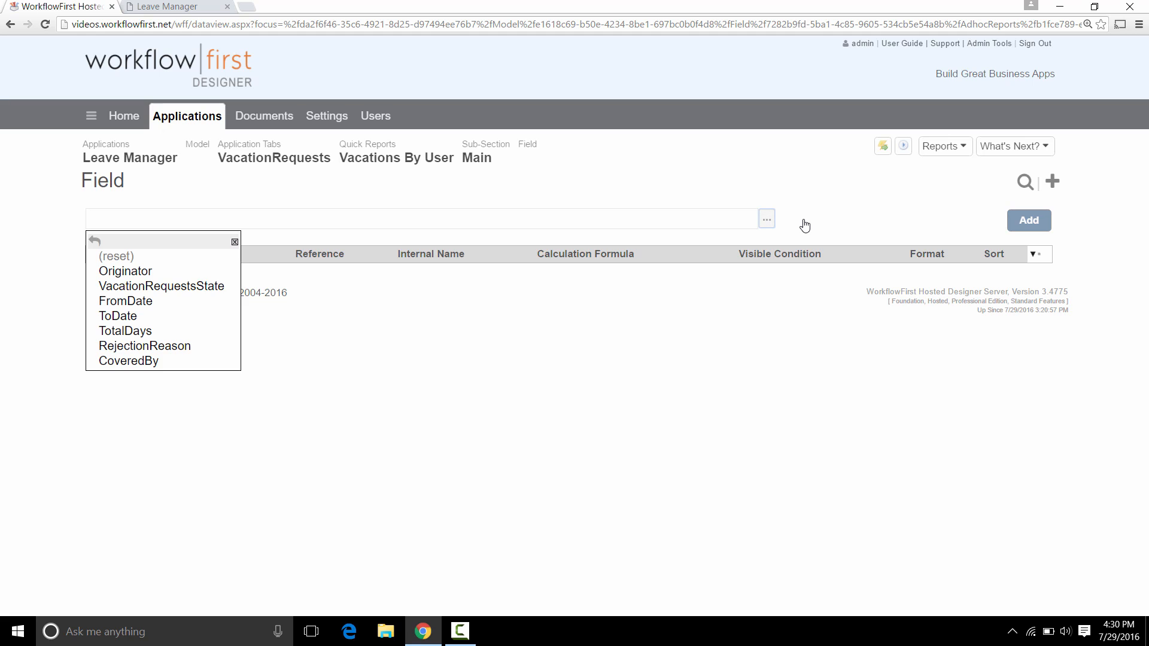
left_click(189, 275)
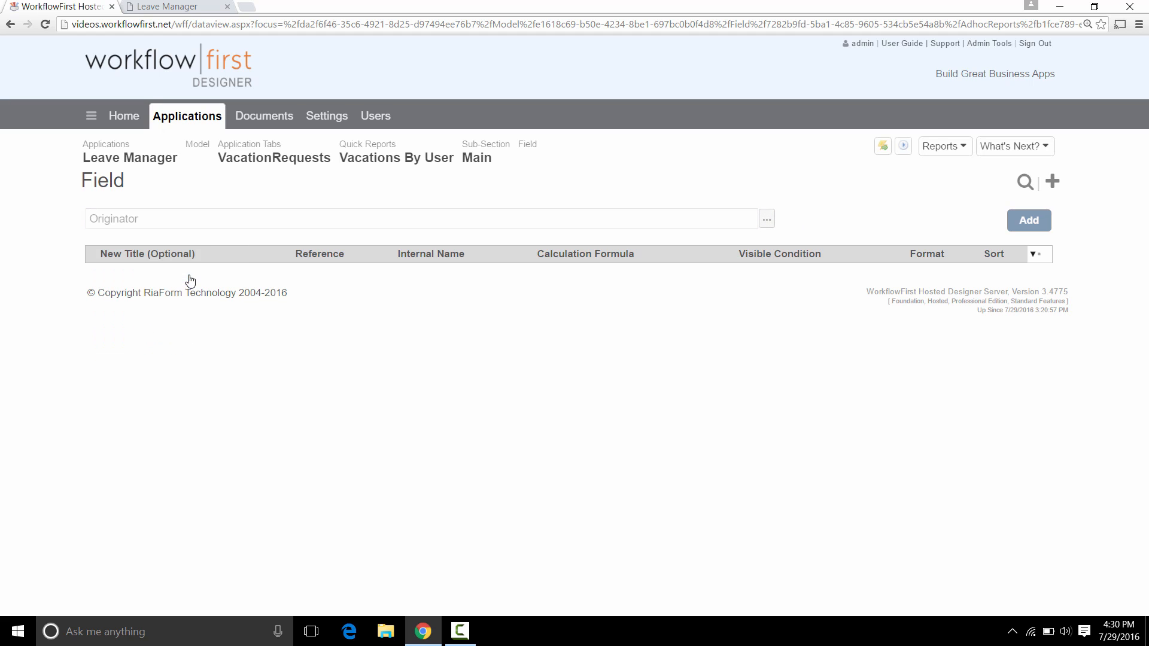
left_click(1022, 221)
left_click(801, 220)
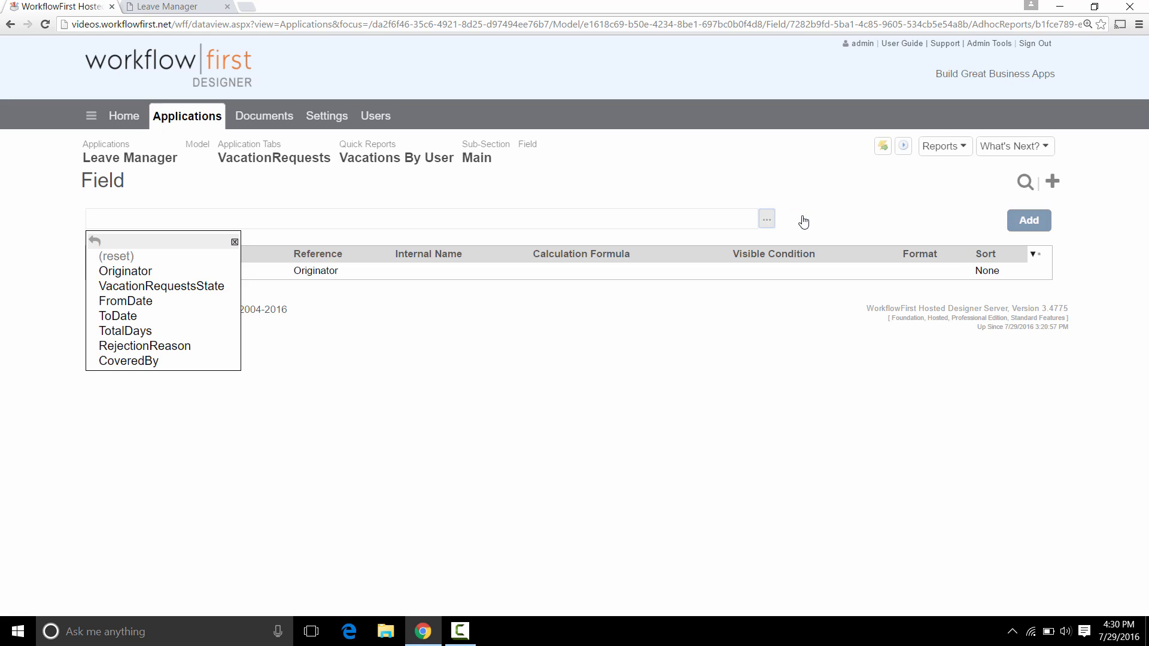
left_click(178, 302)
left_click(1030, 221)
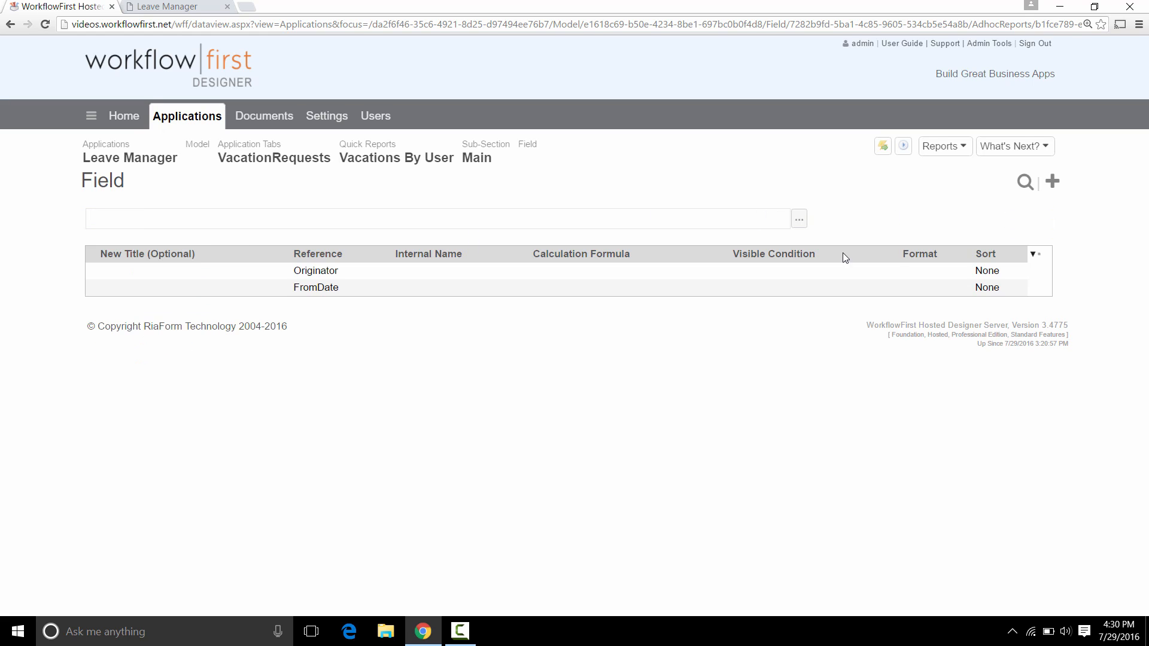
Add the ToDate, TotalDays and CoveredBy fields to the Main section as well.
left_click(799, 220)
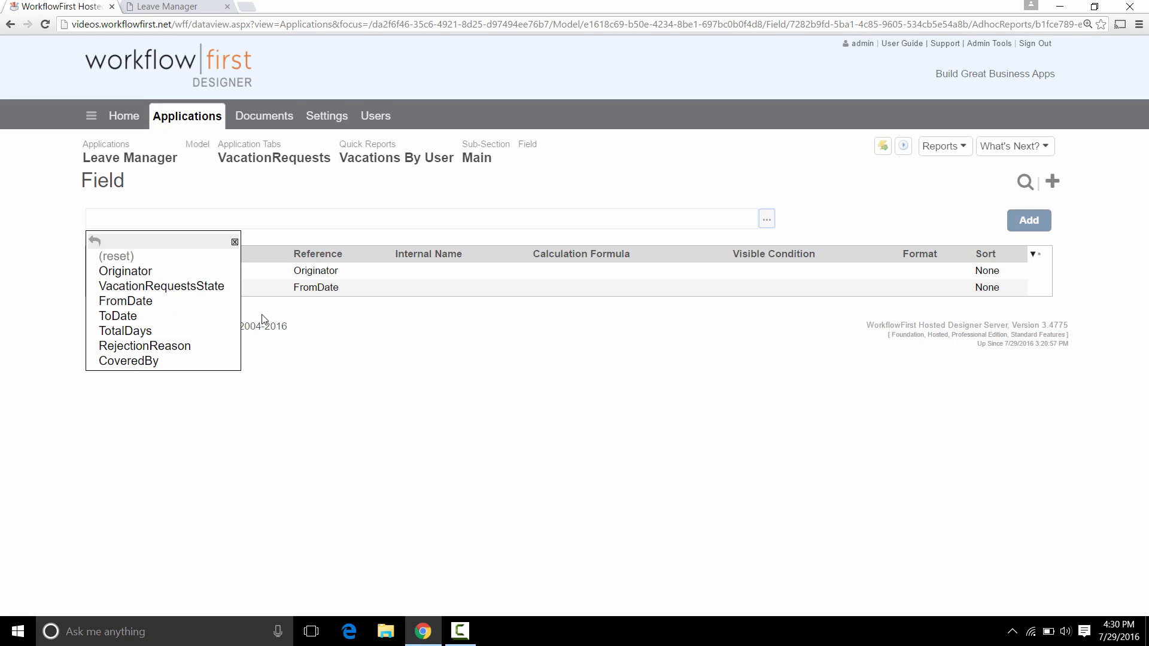
left_click(183, 321)
left_click(1027, 221)
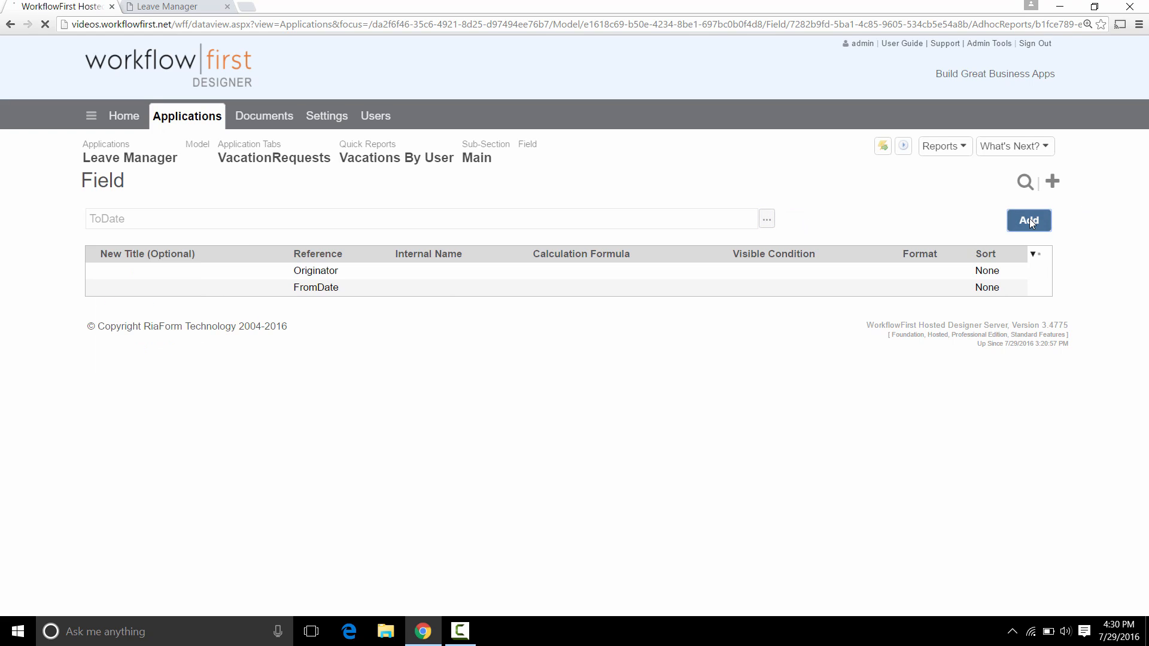
left_click(802, 222)
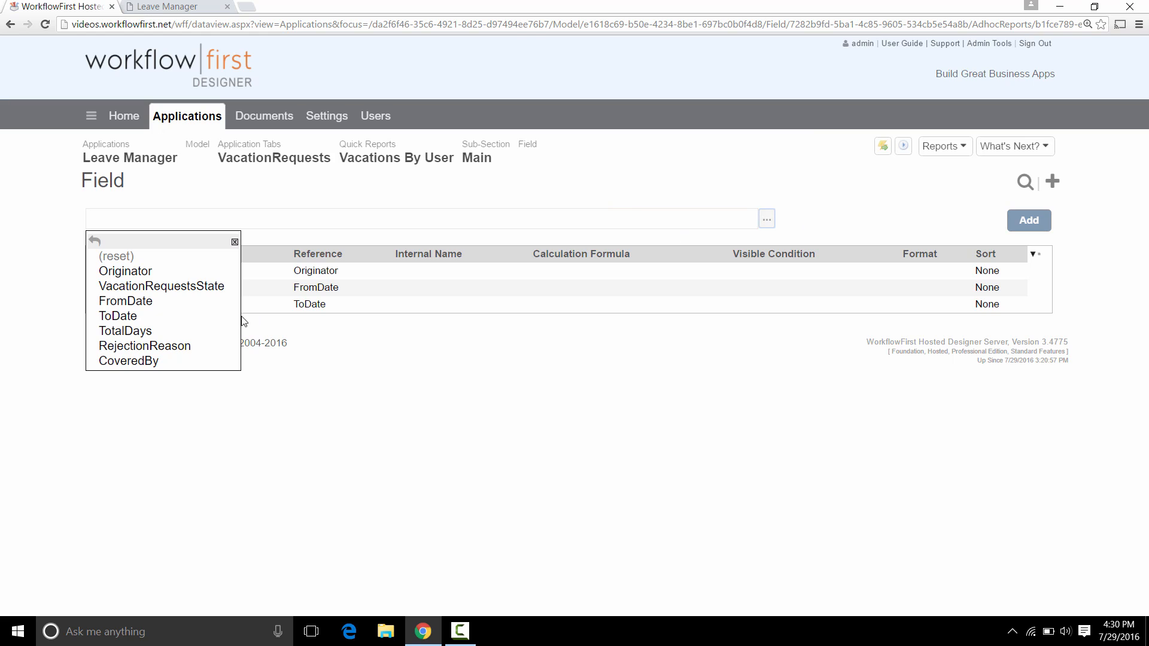
left_click(190, 330)
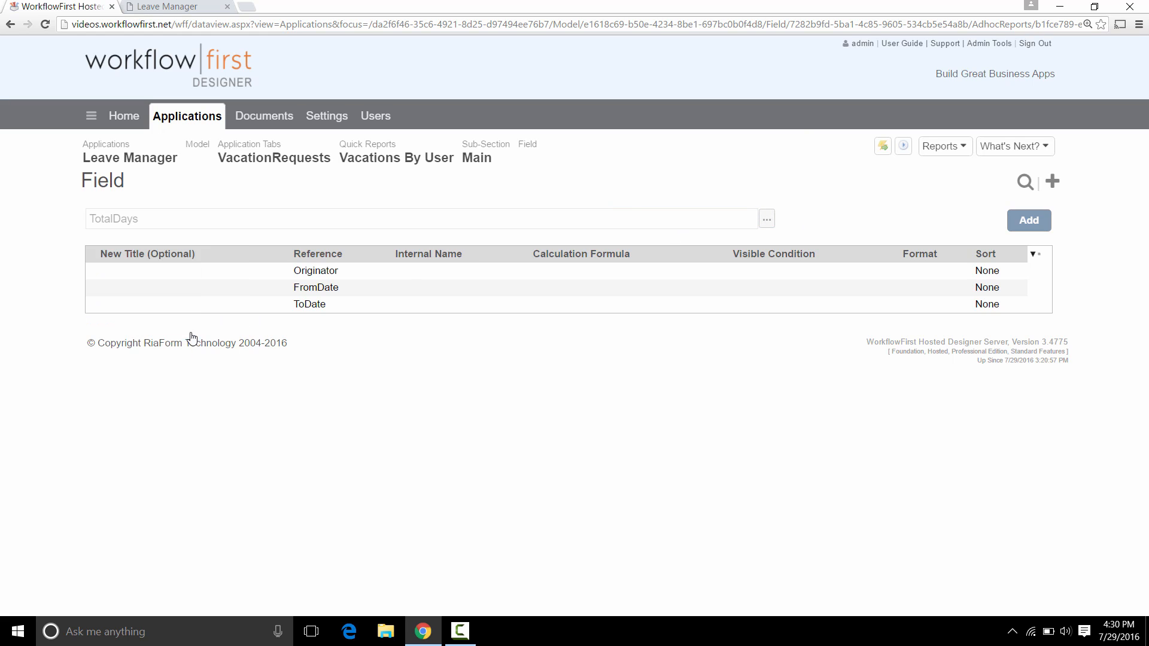
left_click(1029, 220)
left_click(799, 220)
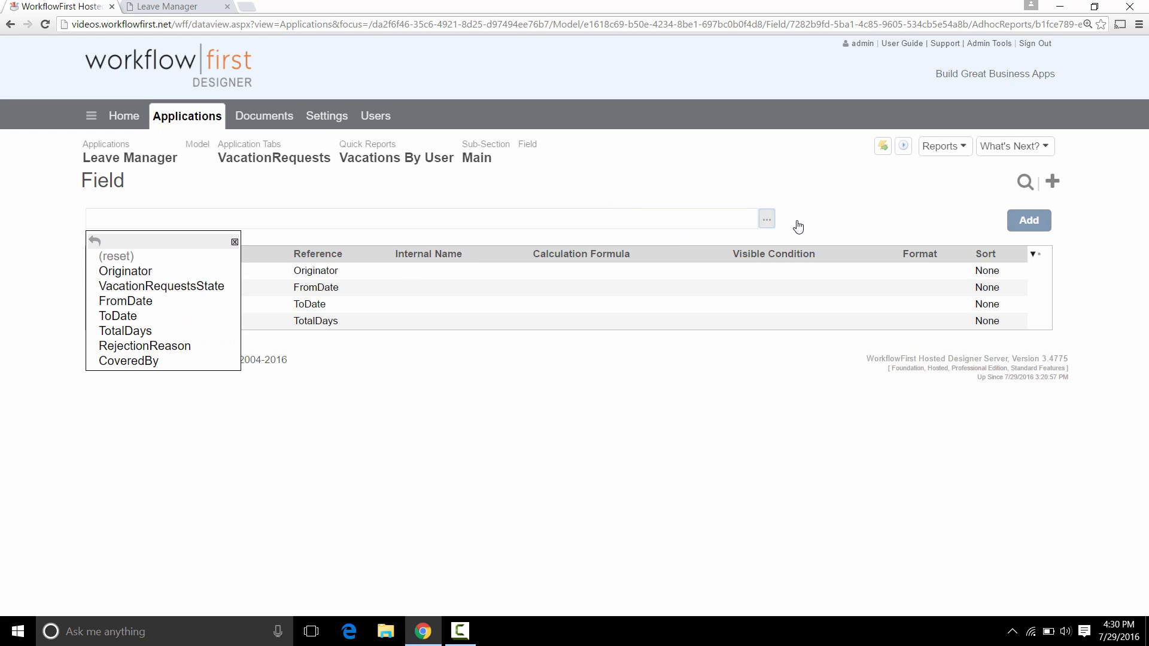
left_click(156, 362)
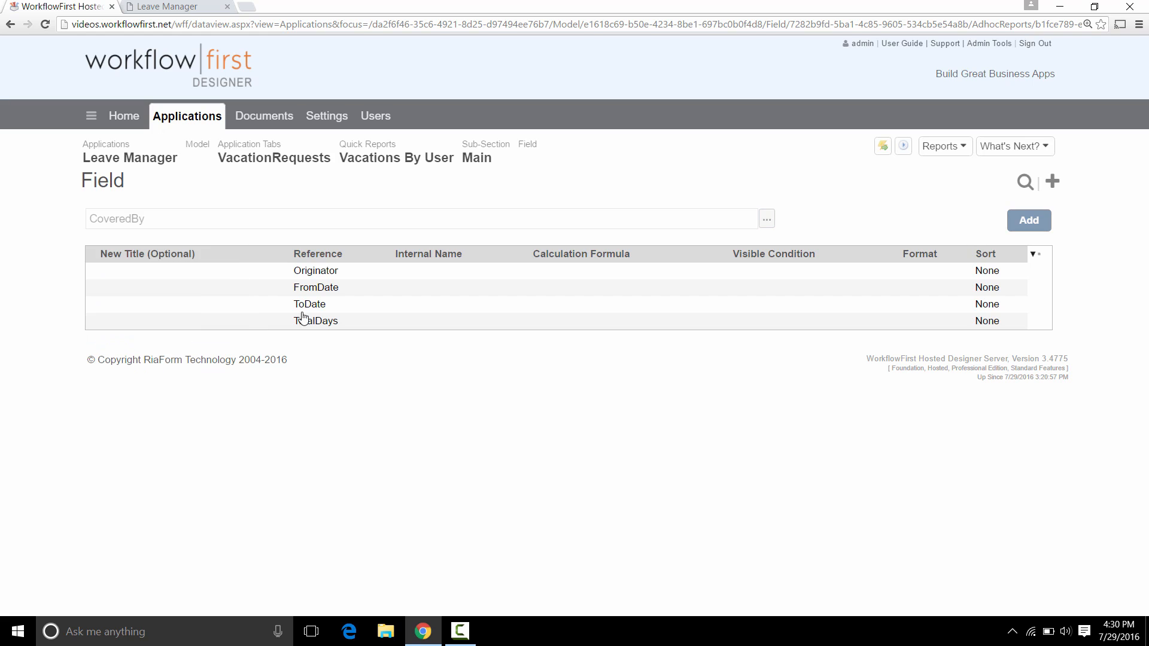
left_click(1021, 222)
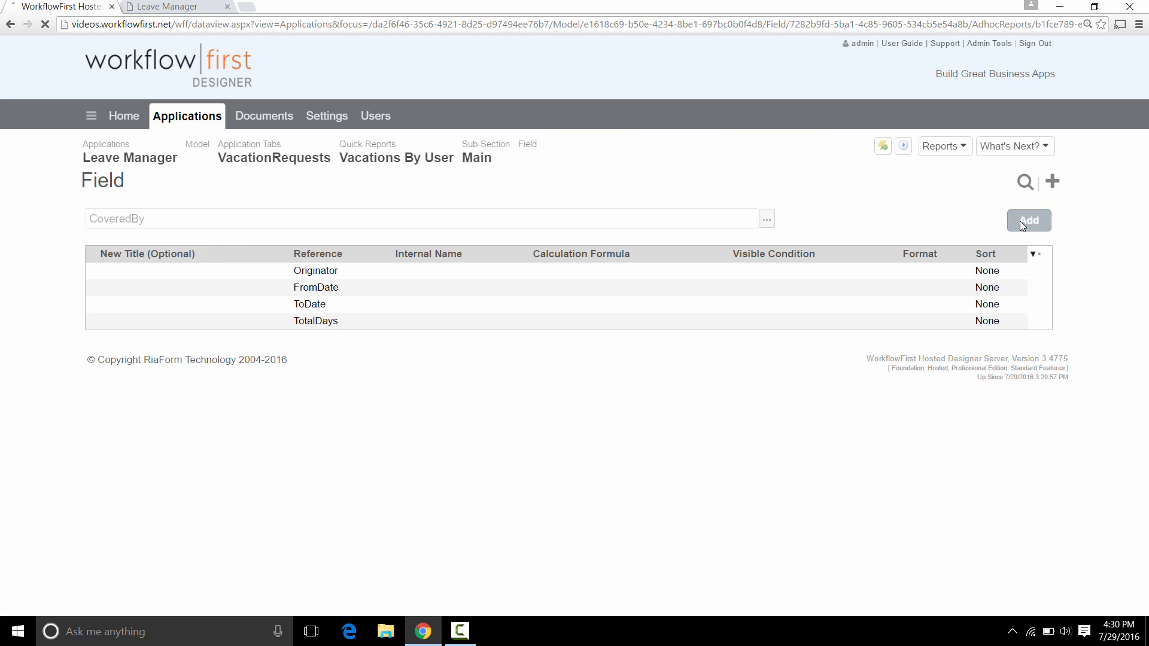
Quick Publish Leave Manager from the Vacations By User page and reload the running app.
left_click(409, 164)
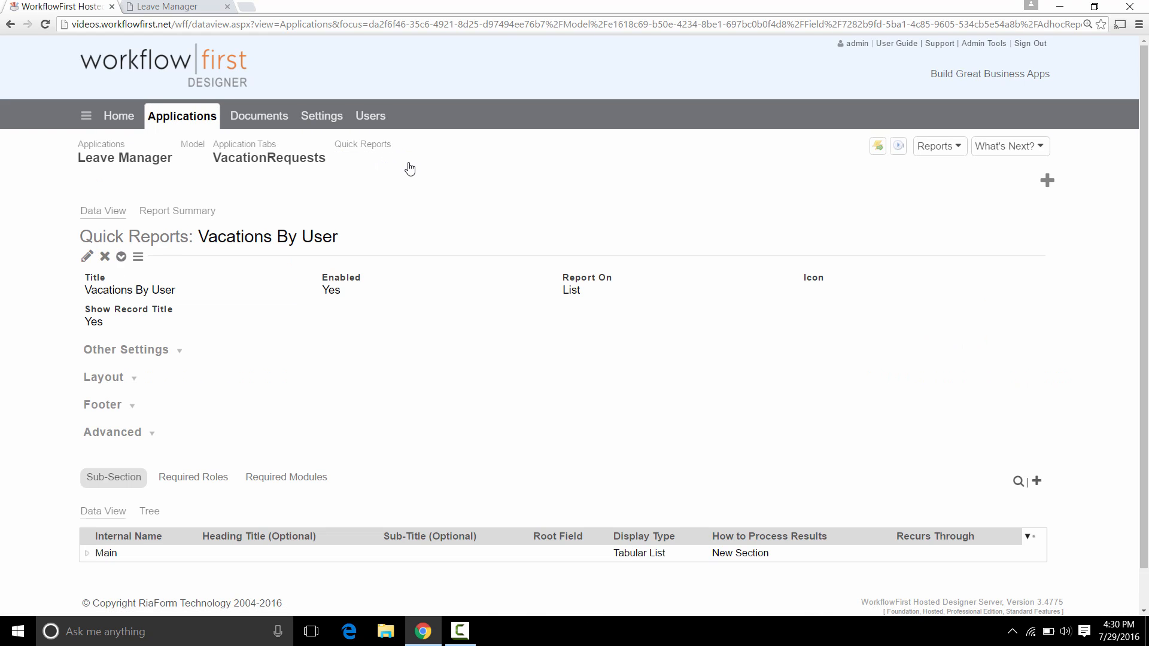
left_click(899, 146)
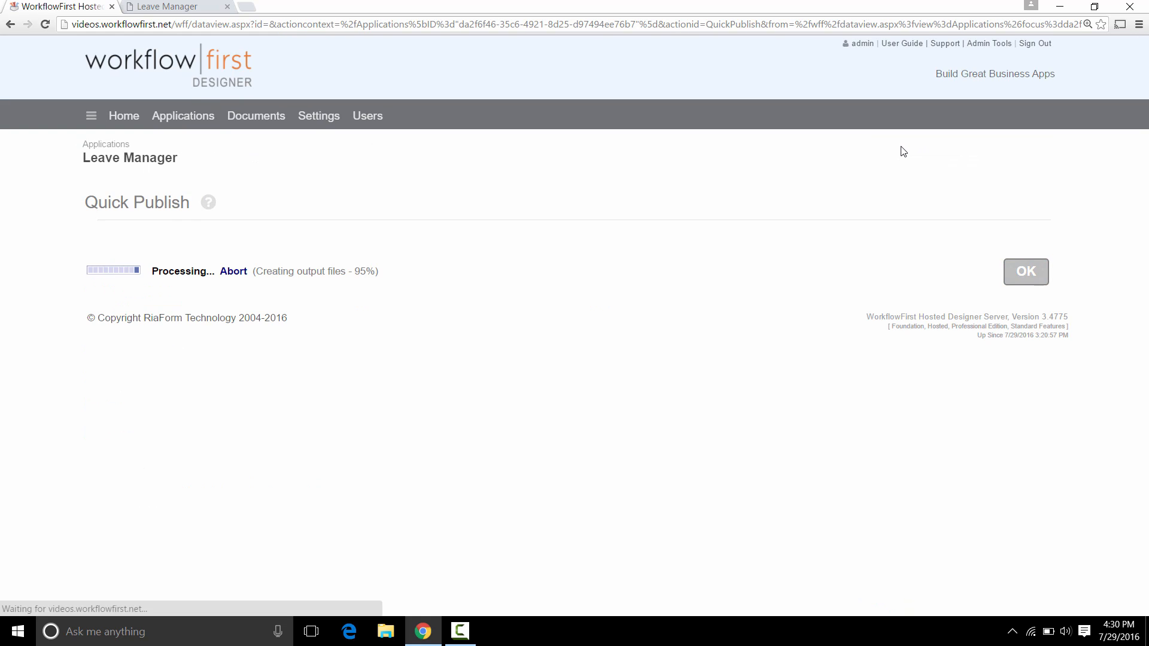
left_click(128, 6)
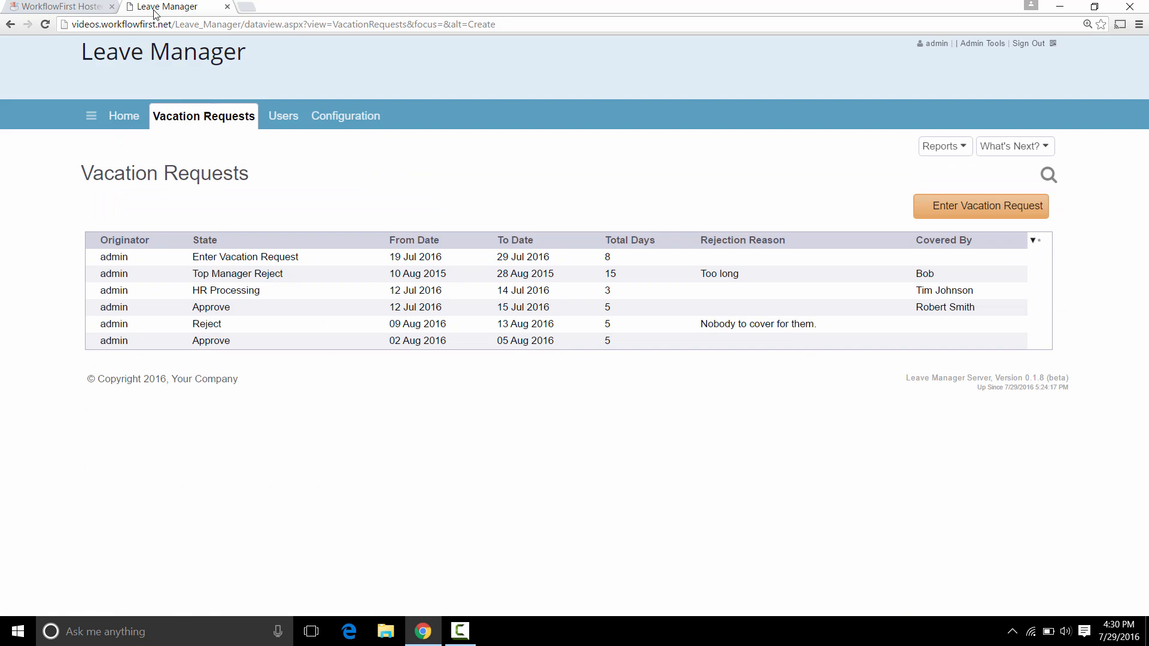
left_click(45, 24)
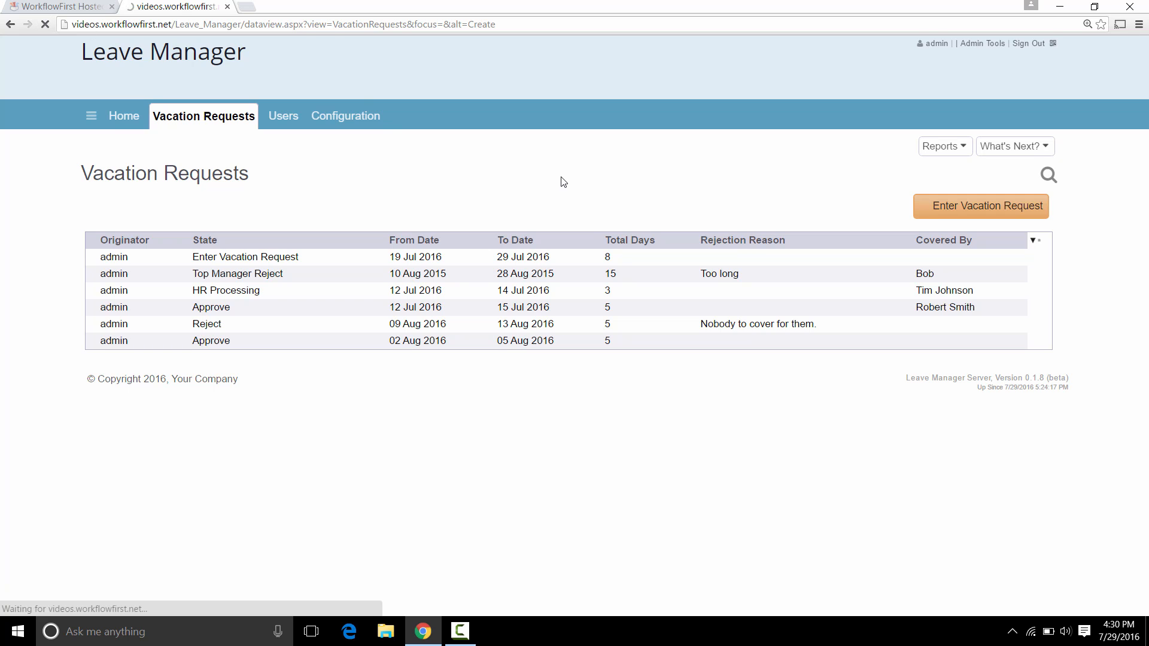
left_click(931, 152)
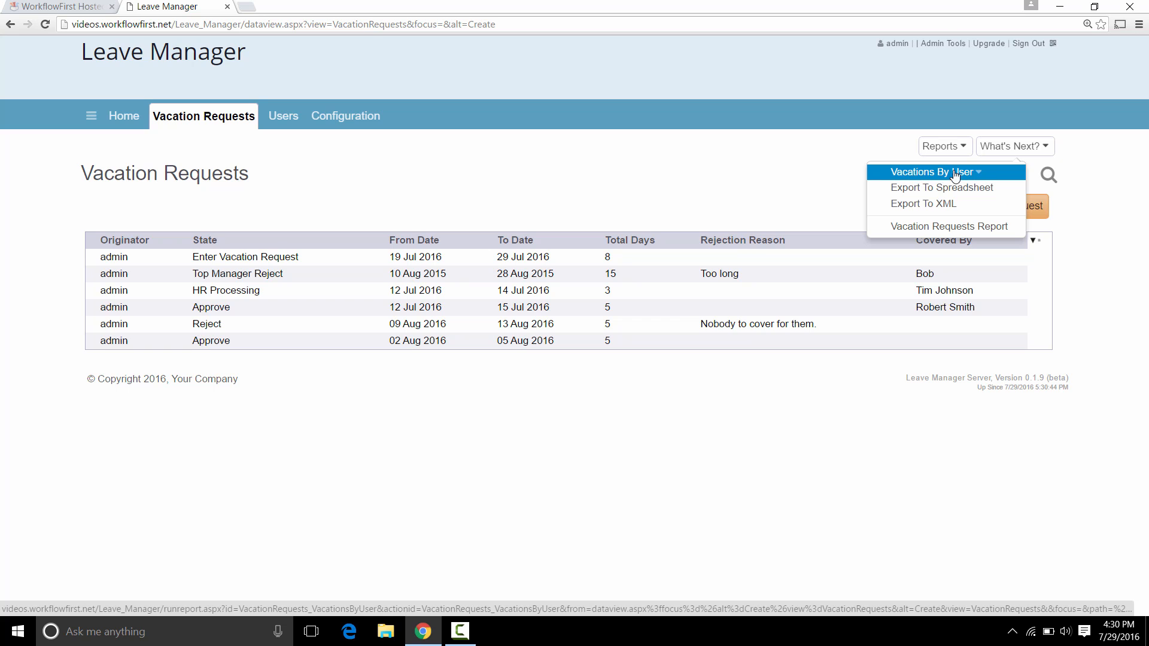
Run the Vacations By User report, view its six-request PDF, and close the preview.
left_click(972, 175)
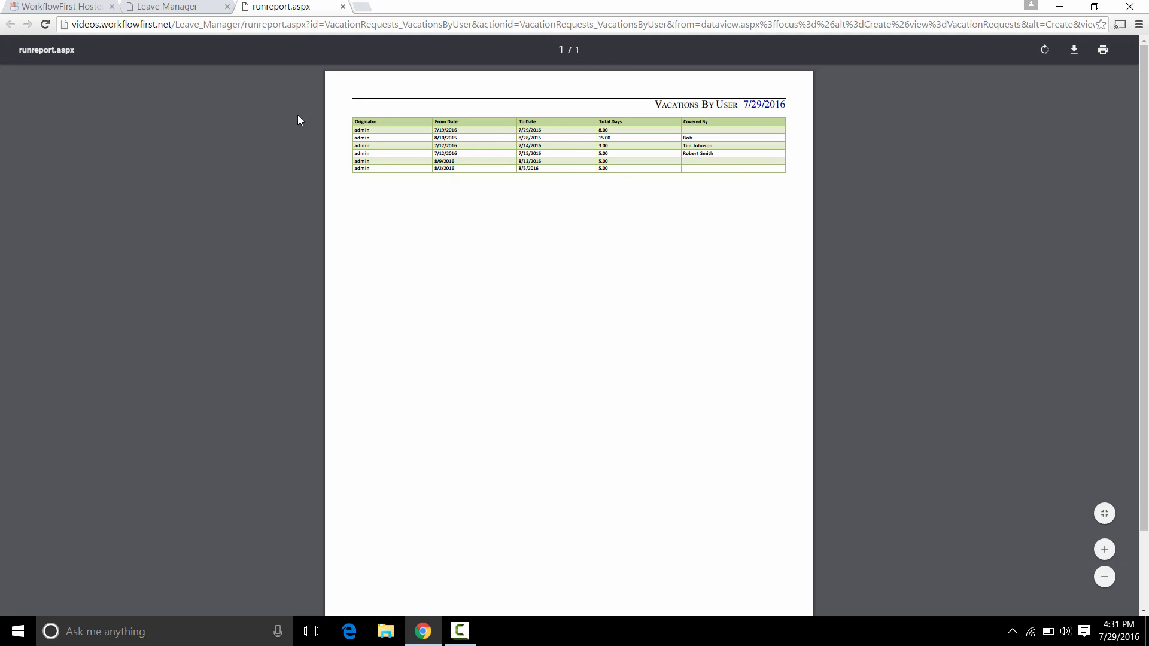
left_click(343, 6)
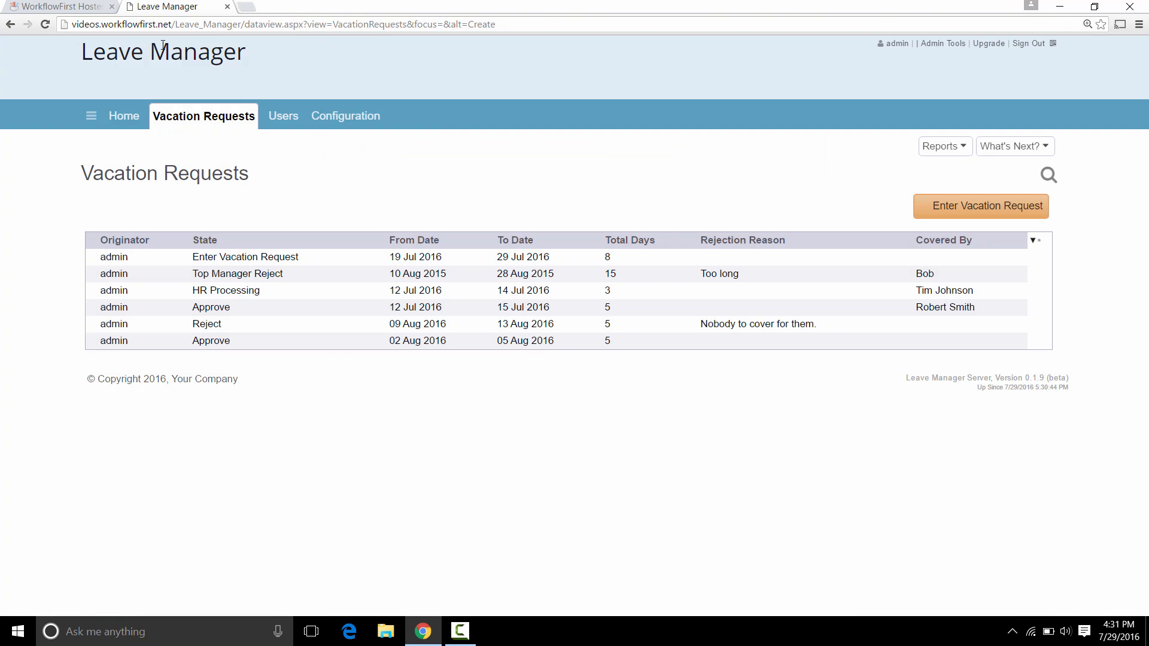
Set the Main sub-section's Originator field to Group By Yes and update it.
left_click(60, 7)
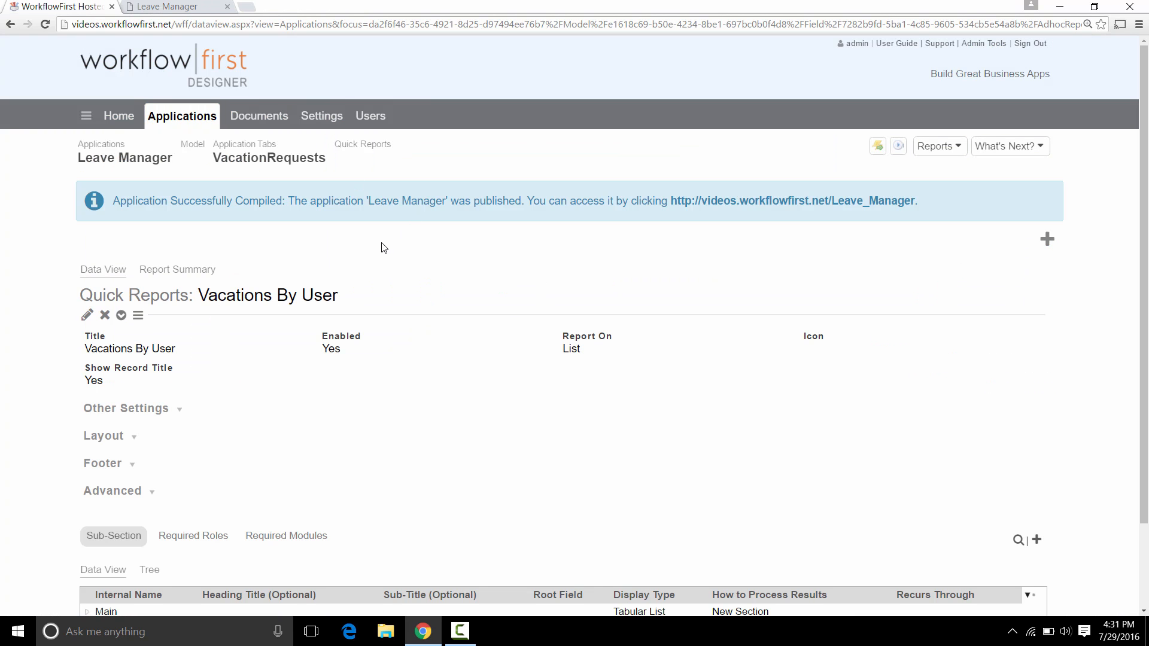
scroll(383, 247, "down", 2)
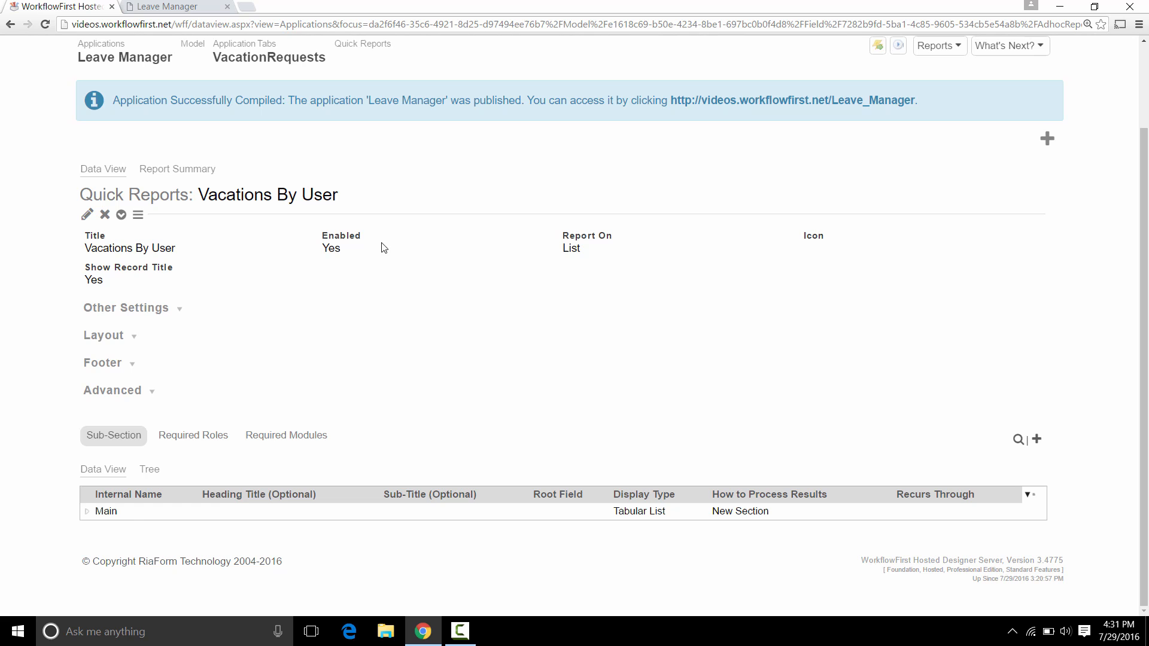
left_click(135, 514)
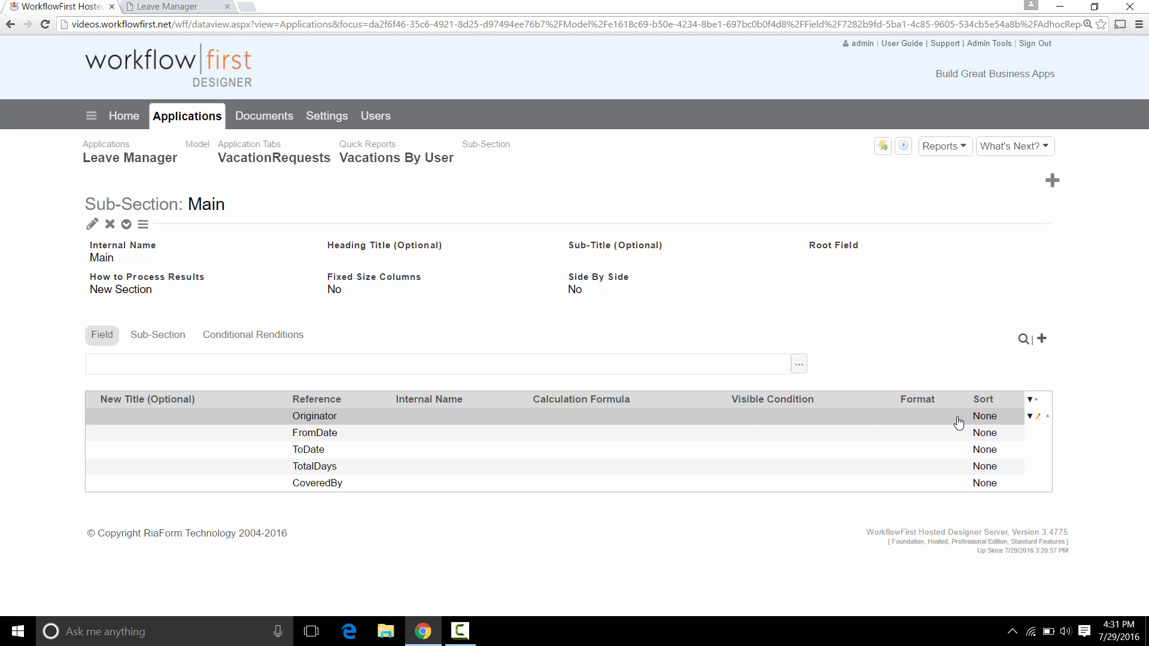
left_click(1038, 419)
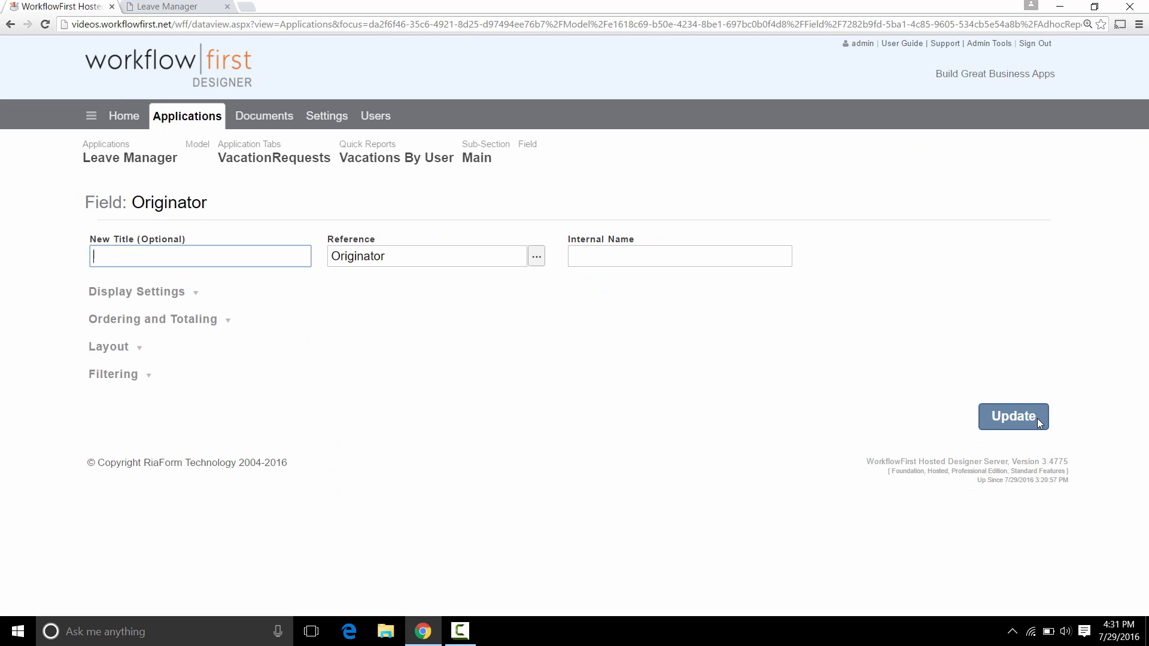
left_click(187, 323)
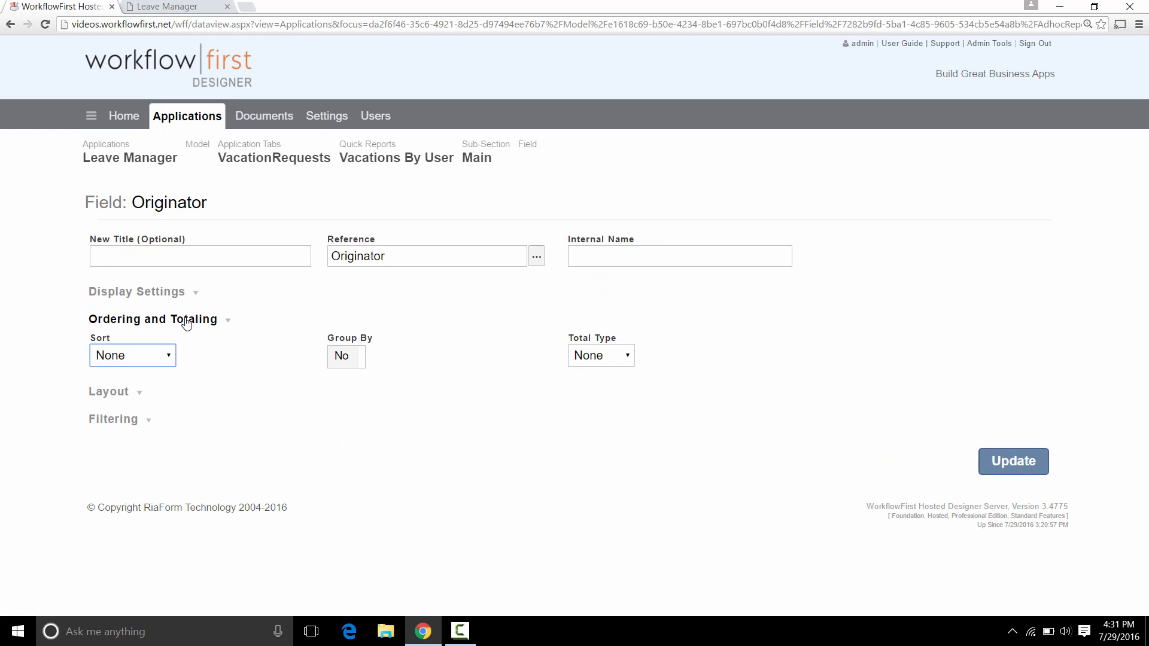
left_click(341, 357)
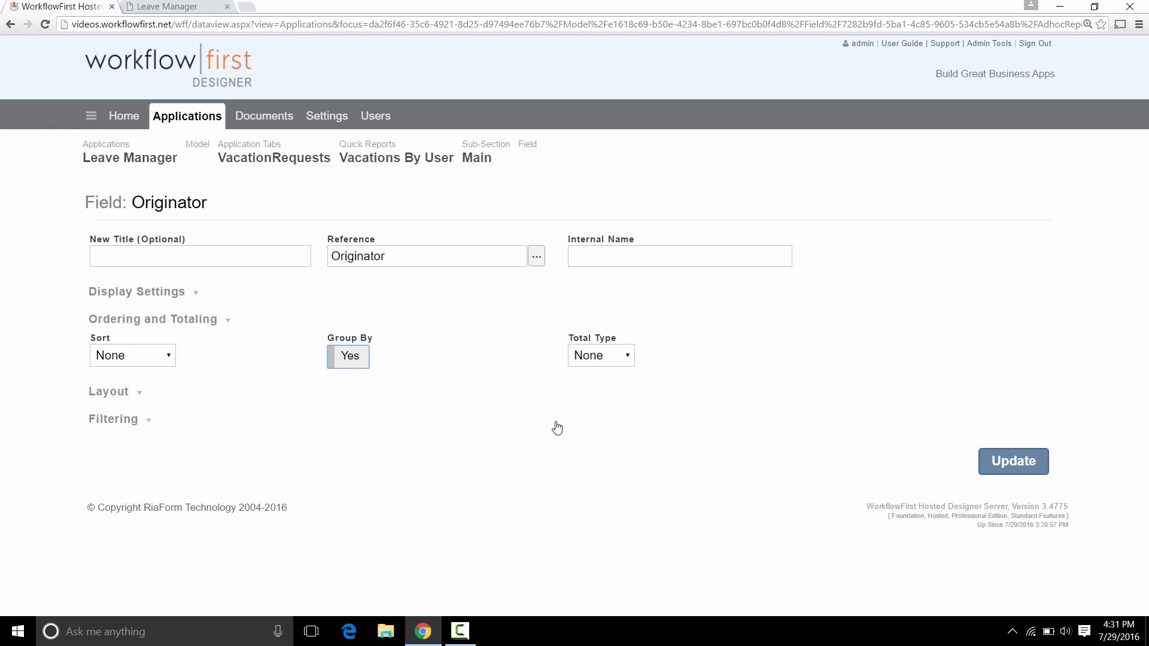
left_click(1006, 468)
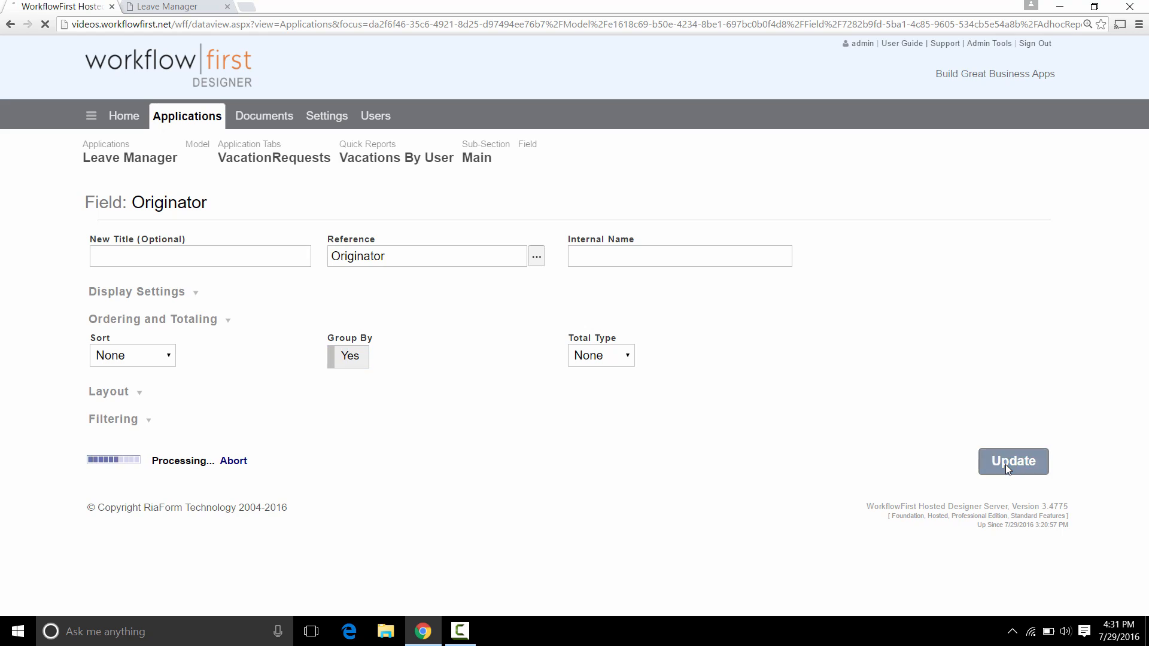
Quick Publish the app and reload Leave Manager at version 0.1.10.
left_click(904, 151)
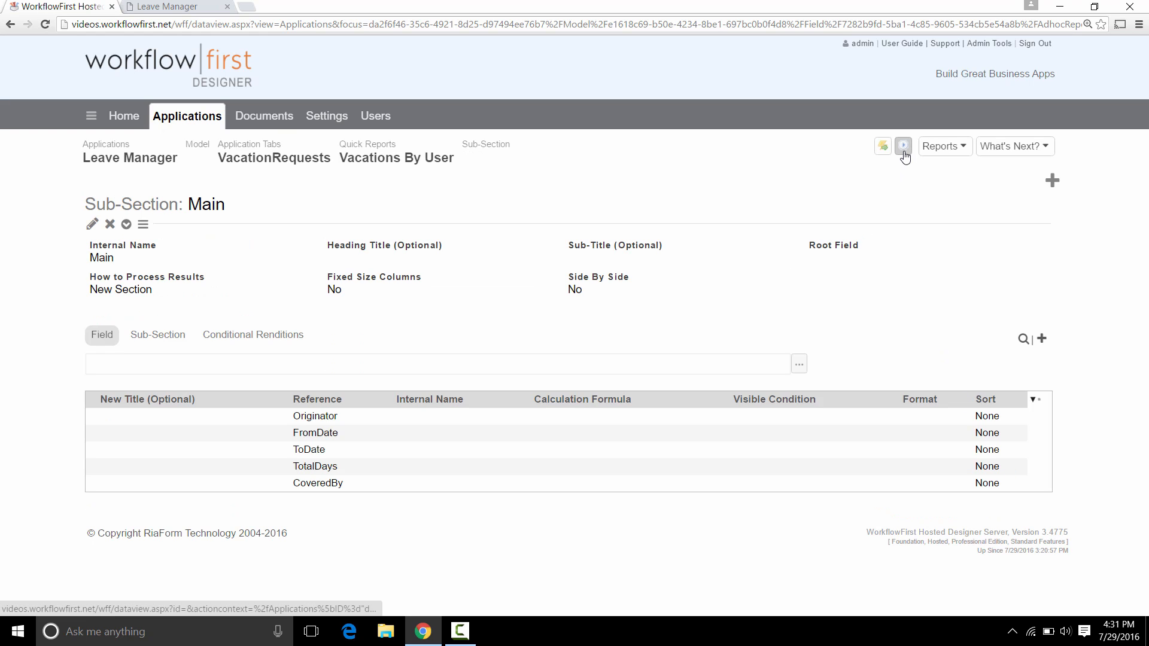
left_click(136, 6)
left_click(45, 24)
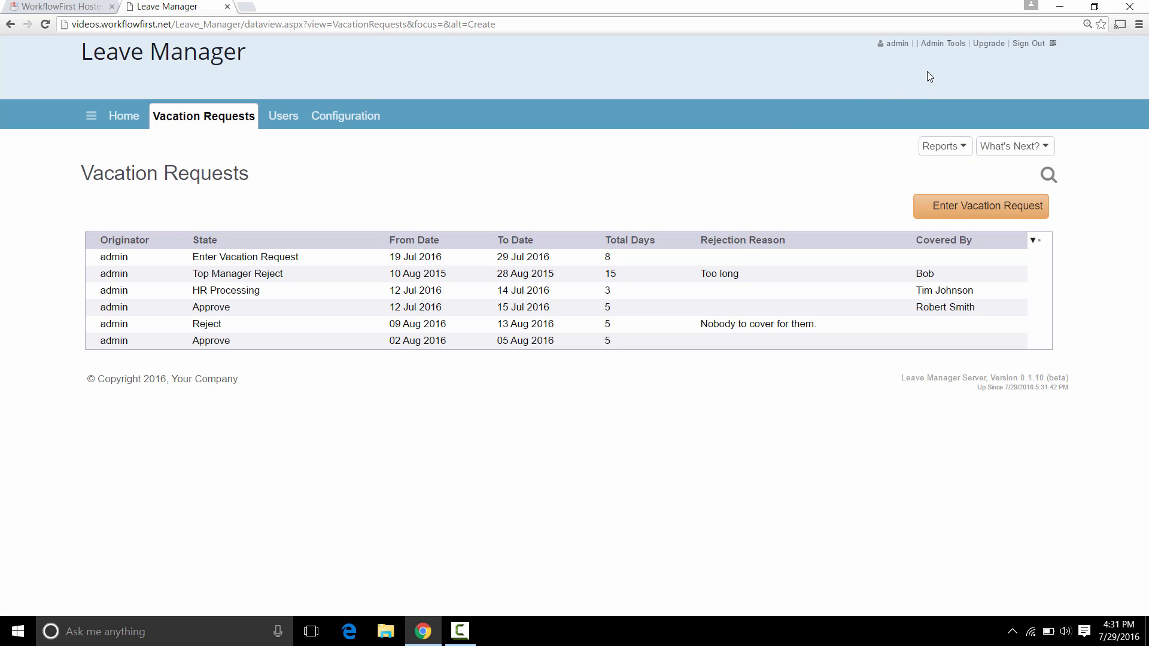
Sign out and log back in with the manager account, briefly viewing the first request.
left_click(1024, 45)
key("ctrl+a")
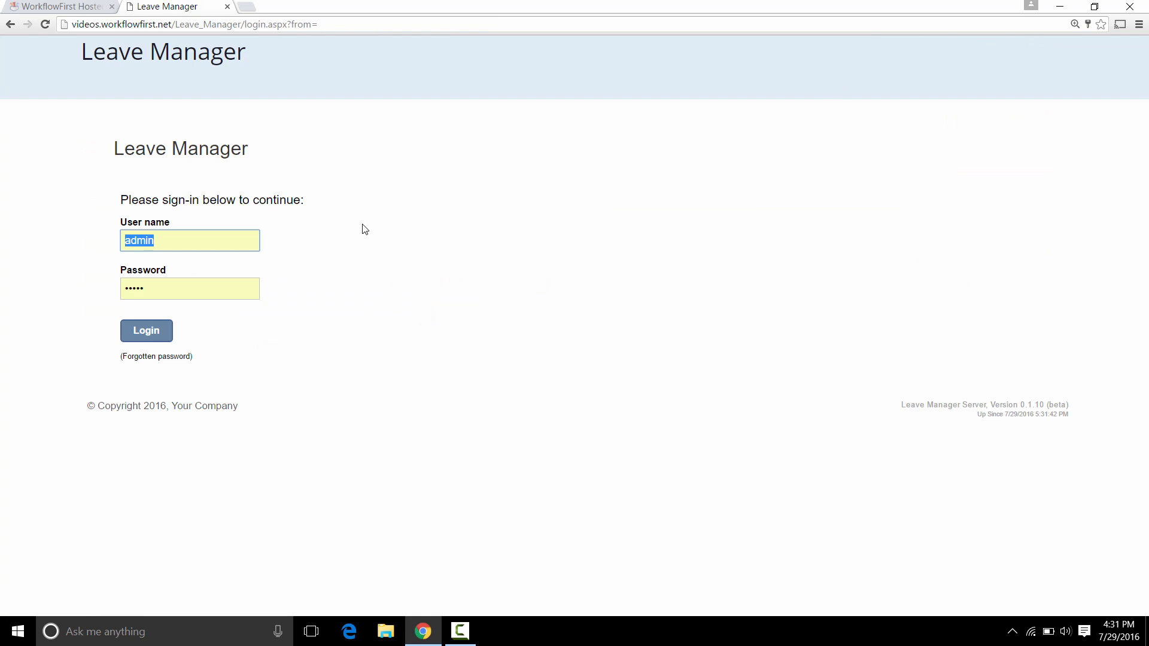
type("MrManager")
key("Tab")
type("•••")
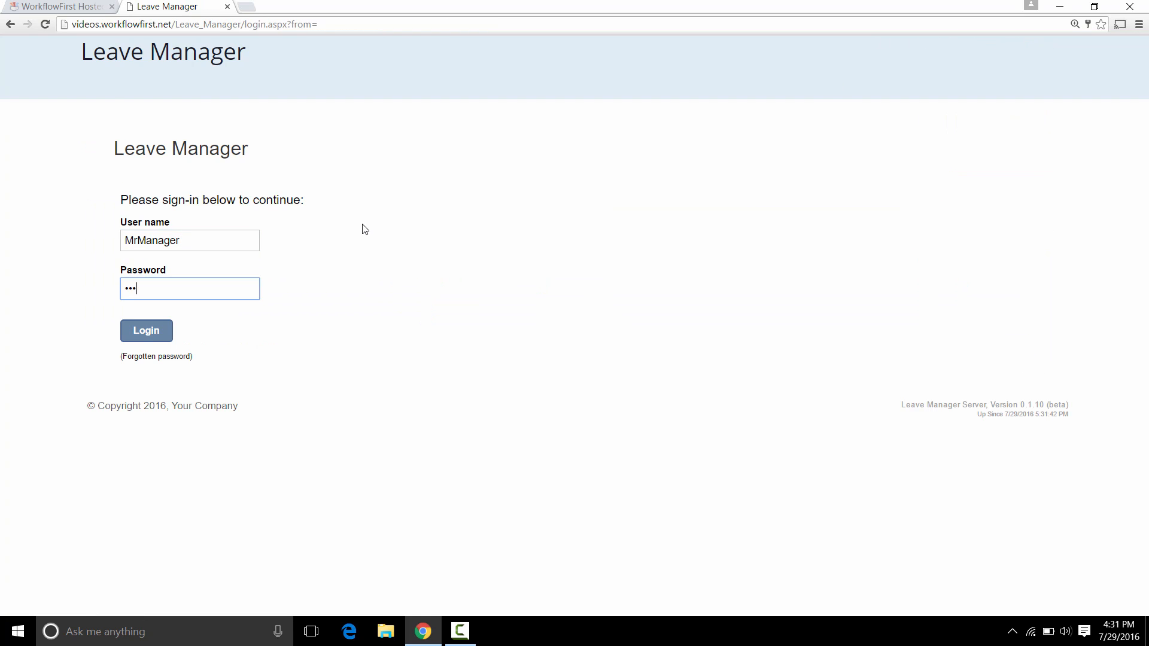
key("Return")
left_click(250, 258)
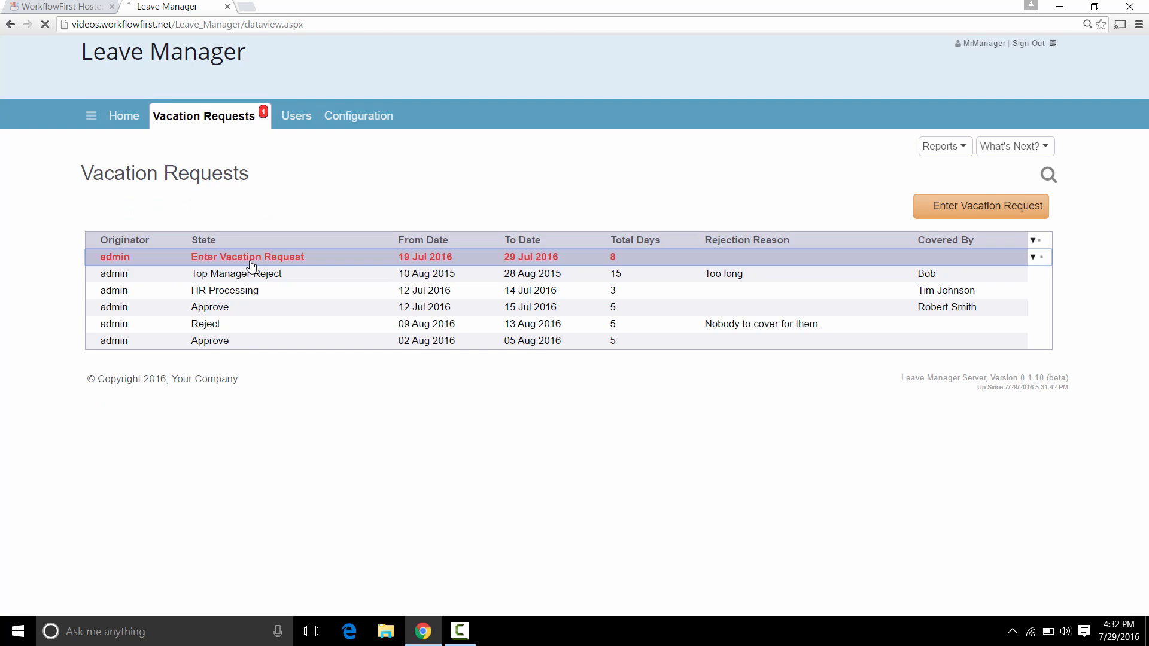
key("alt+Left")
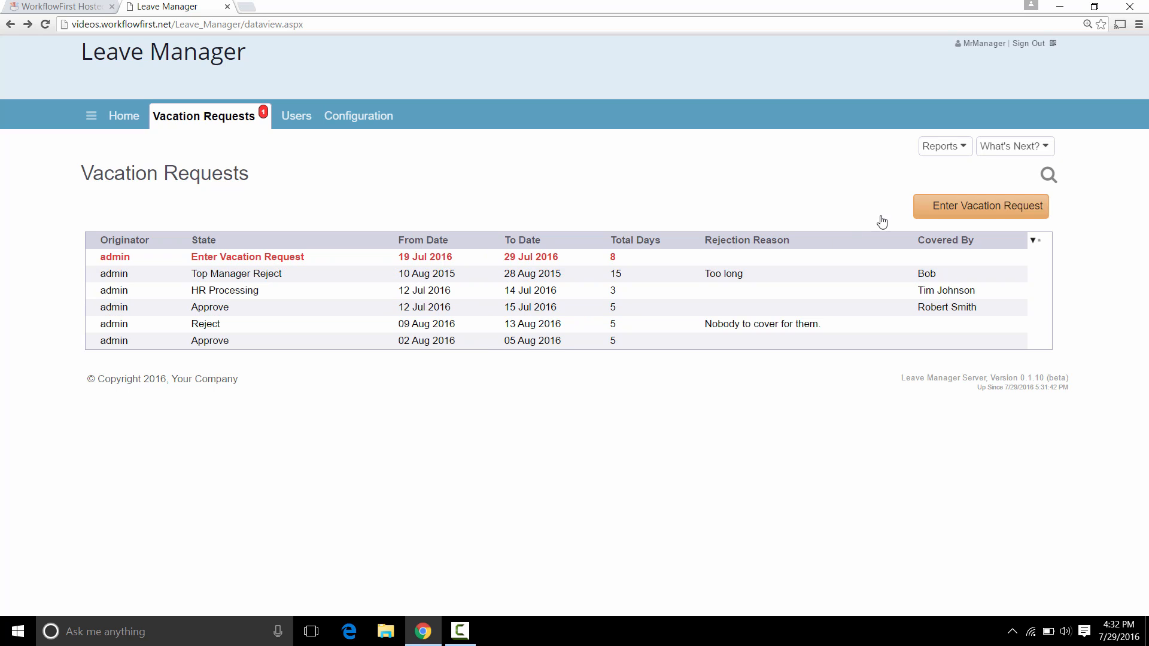
Submit a new vacation request from 12 Jul 2016 to 15 Jul 2016.
left_click(950, 208)
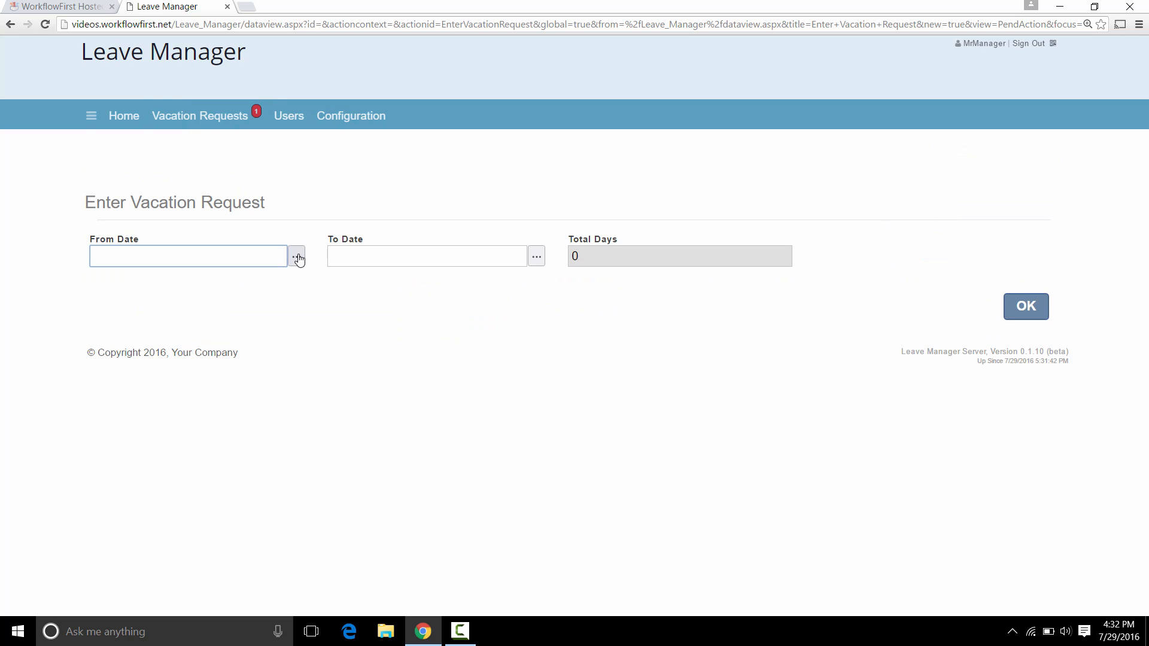
left_click(297, 258)
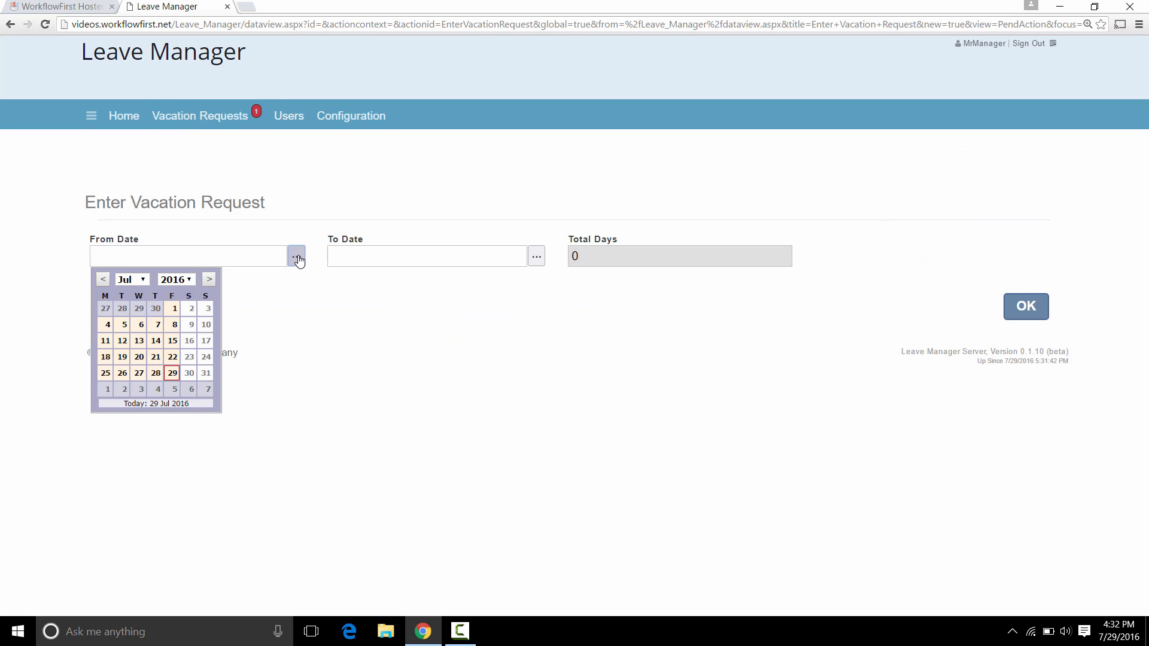
left_click(124, 341)
left_click(535, 257)
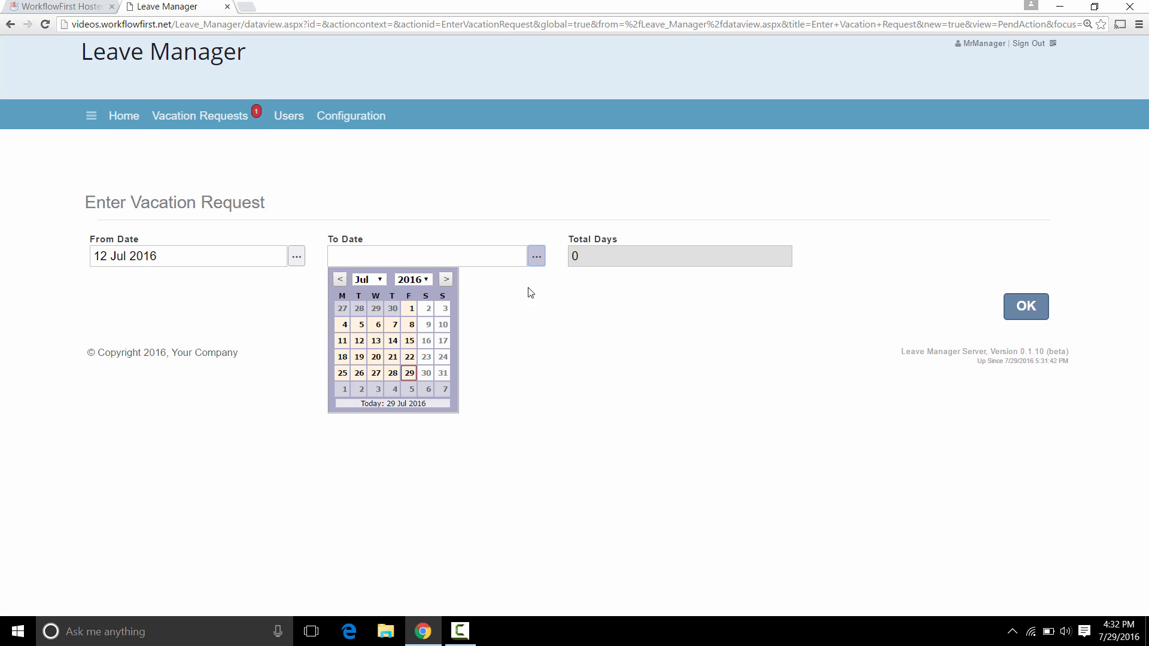
left_click(410, 341)
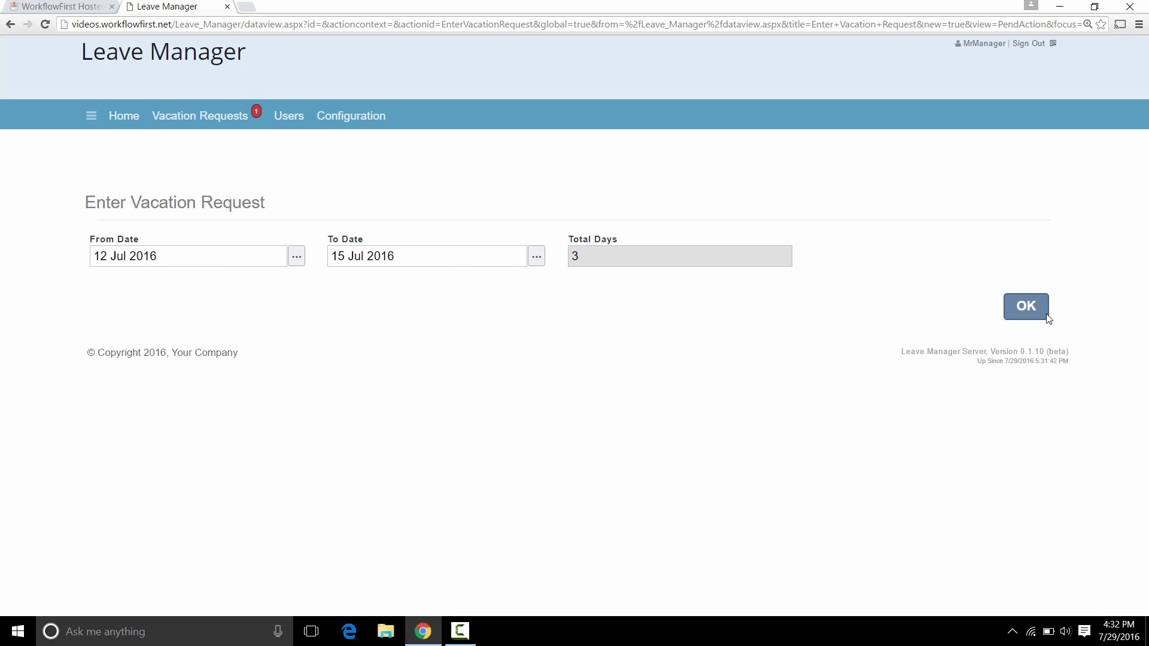
left_click(1025, 307)
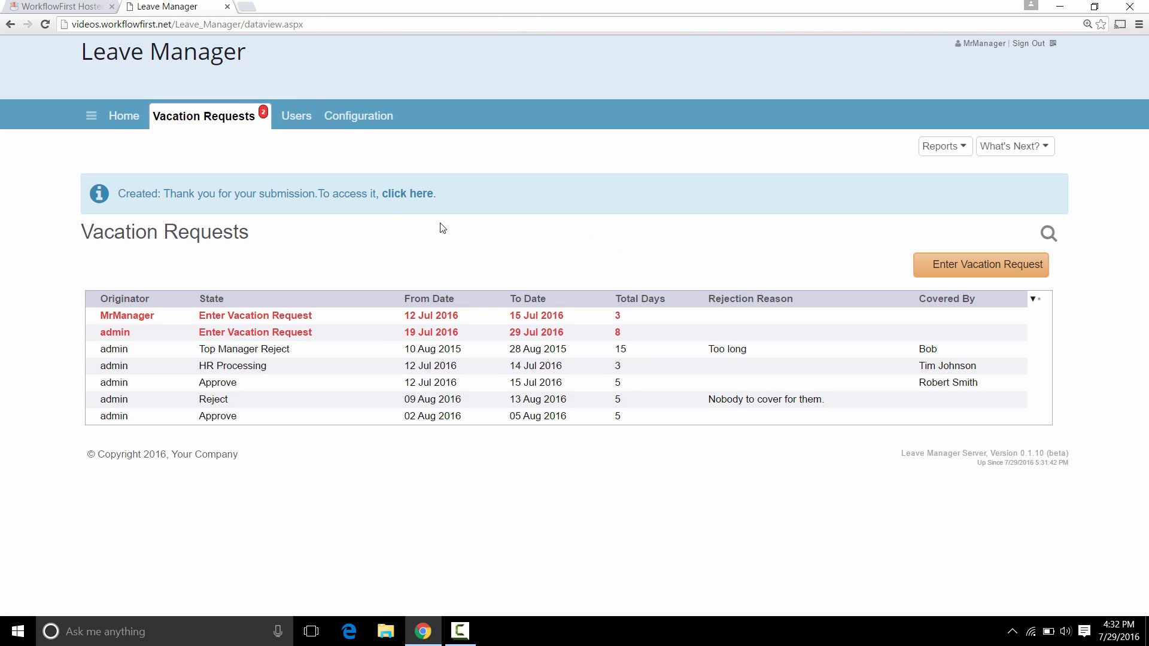
Sign out and log in with the administrator account and its password.
left_click(1027, 46)
type("admin")
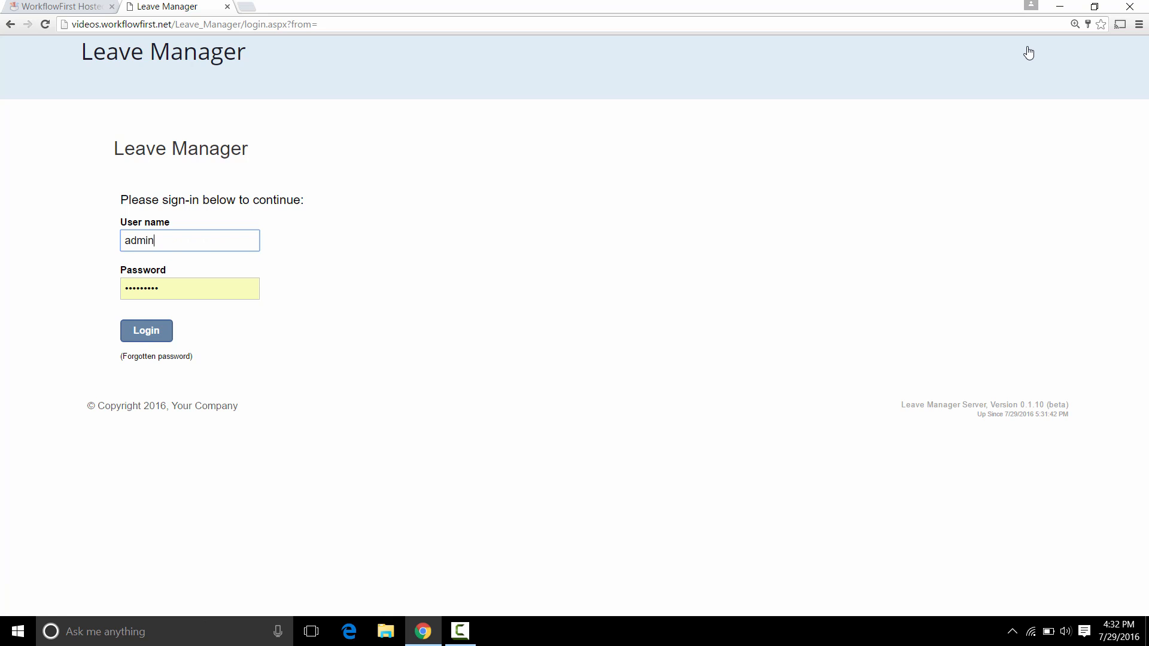
key("Tab")
type("admin")
key("Return")
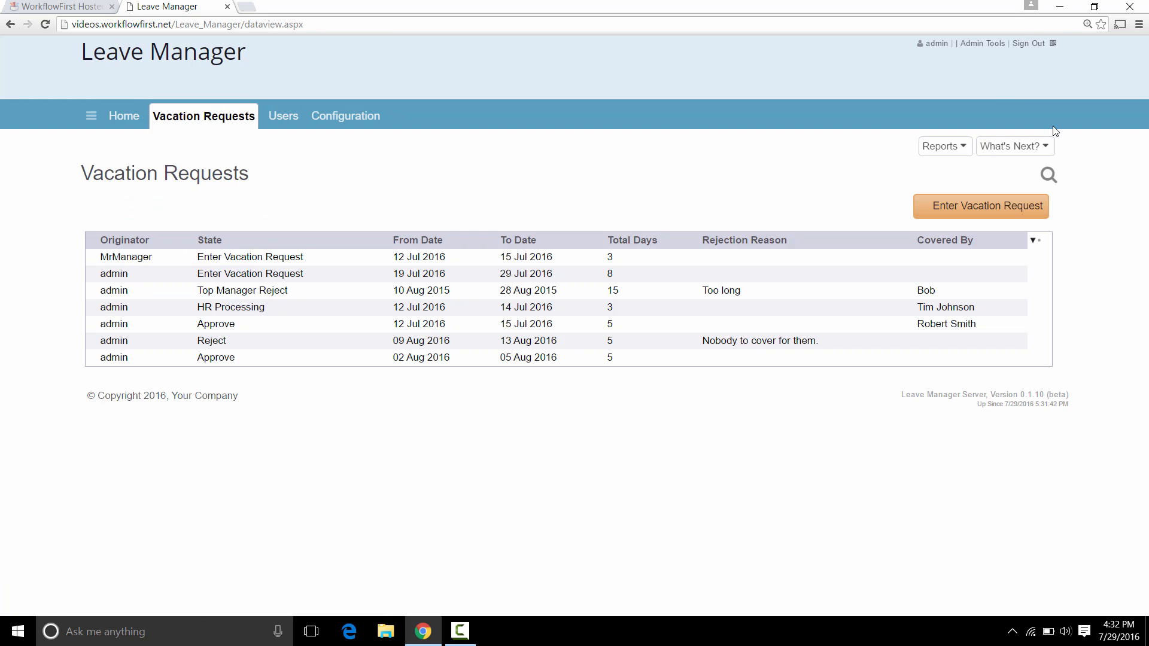
Run Vacations By User, now grouped into manager and admin sections, then return to the designer.
left_click(944, 146)
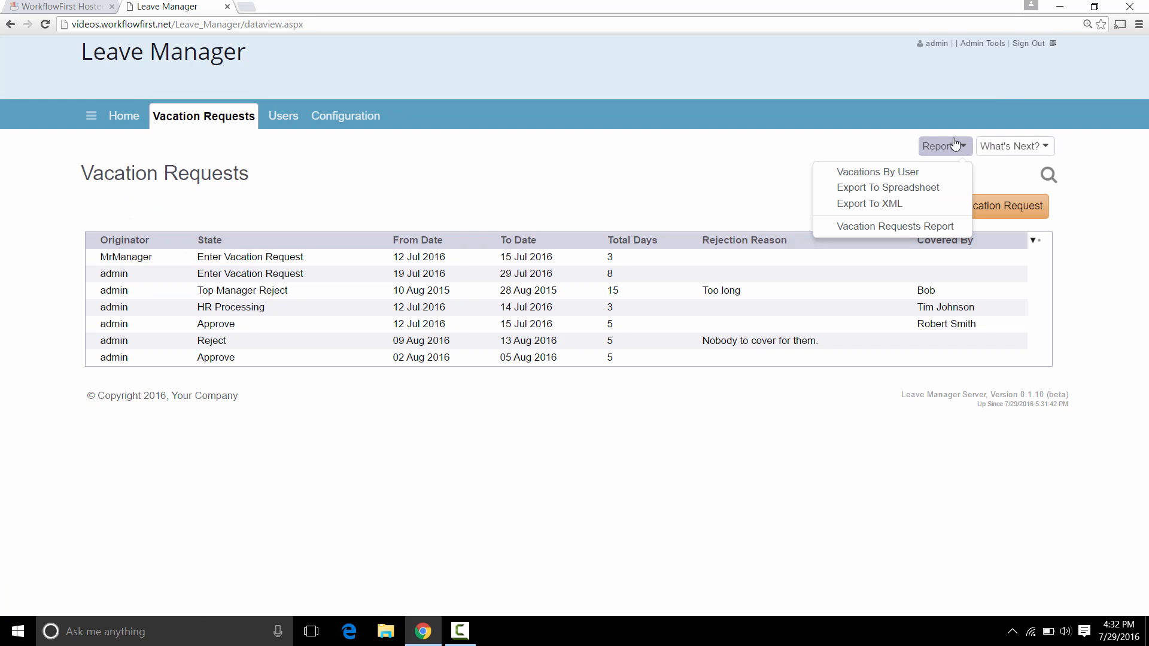
left_click(884, 173)
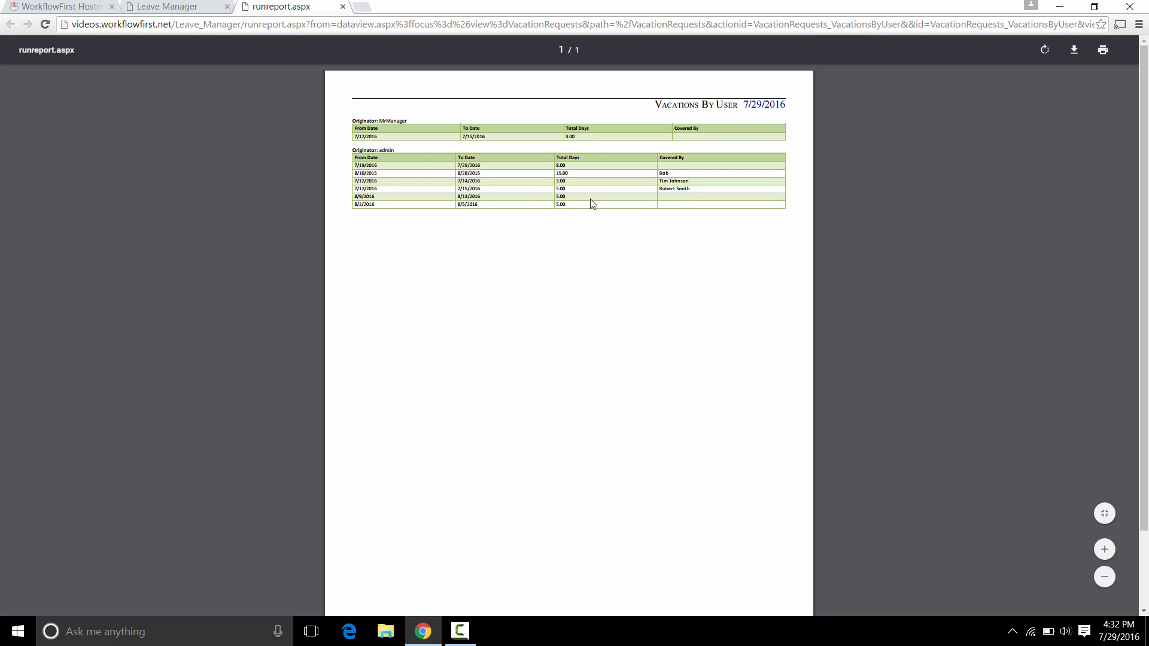
left_click(83, 6)
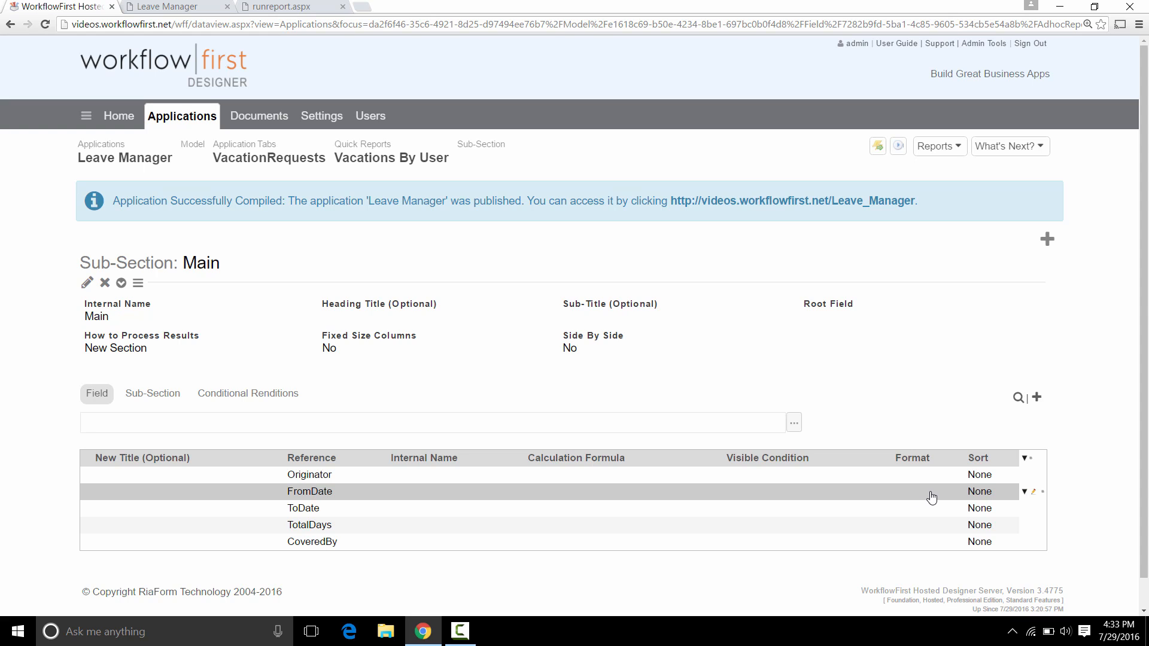
Give the report's FromDate field a Range filter type.
left_click(1034, 494)
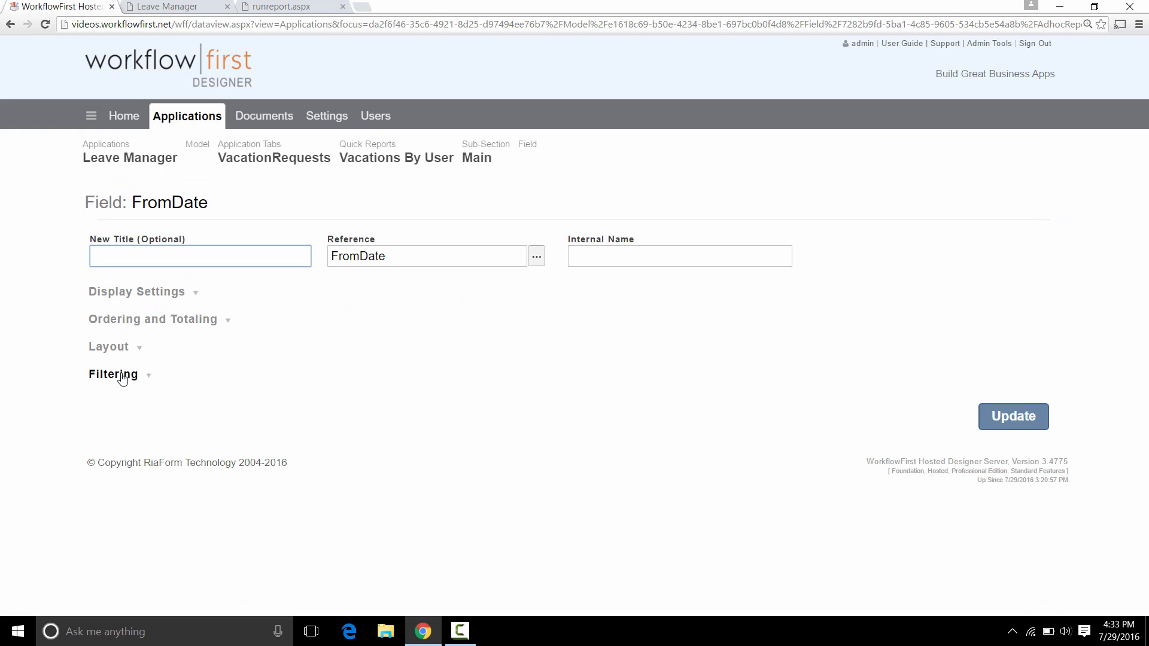
left_click(122, 377)
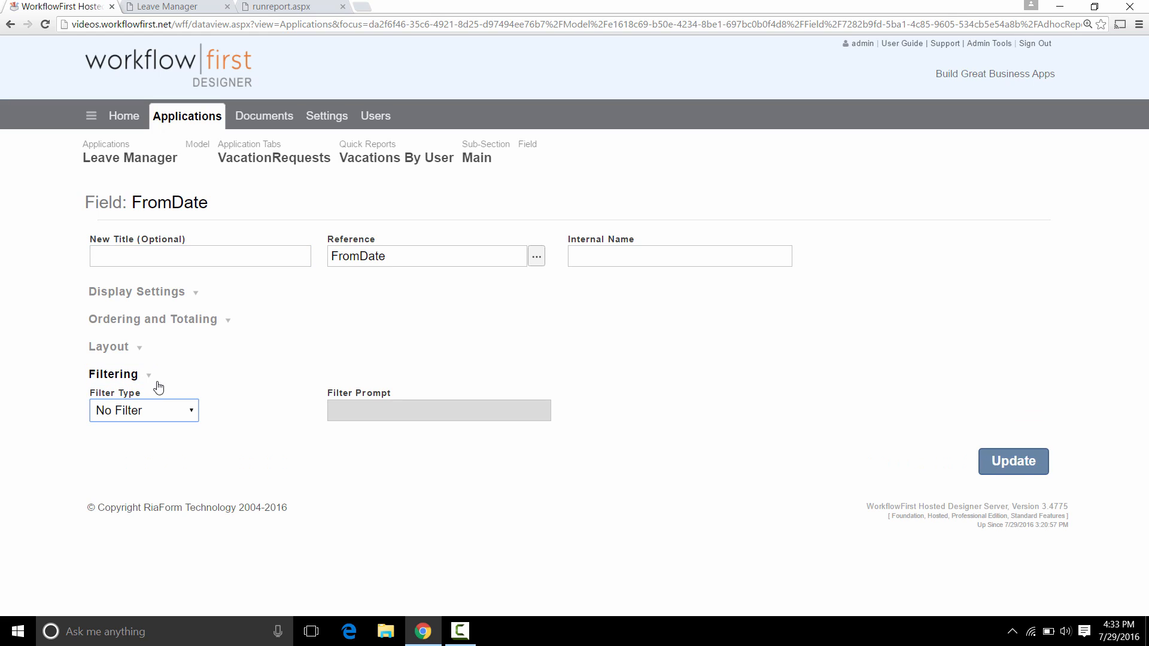
left_click(160, 413)
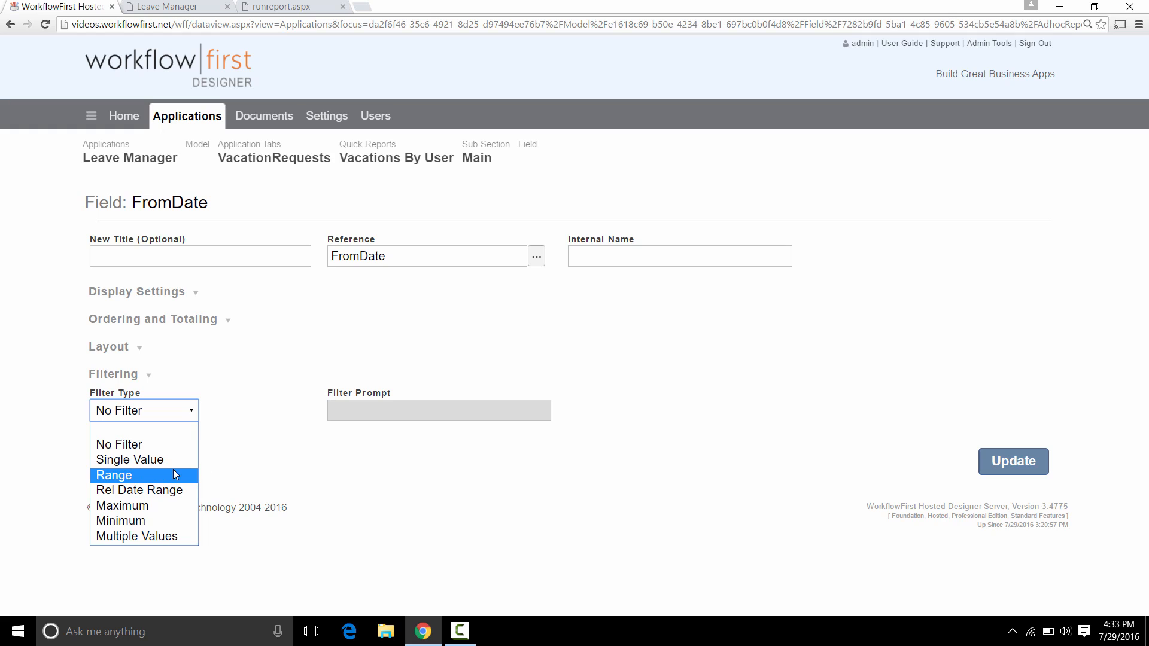
left_click(153, 474)
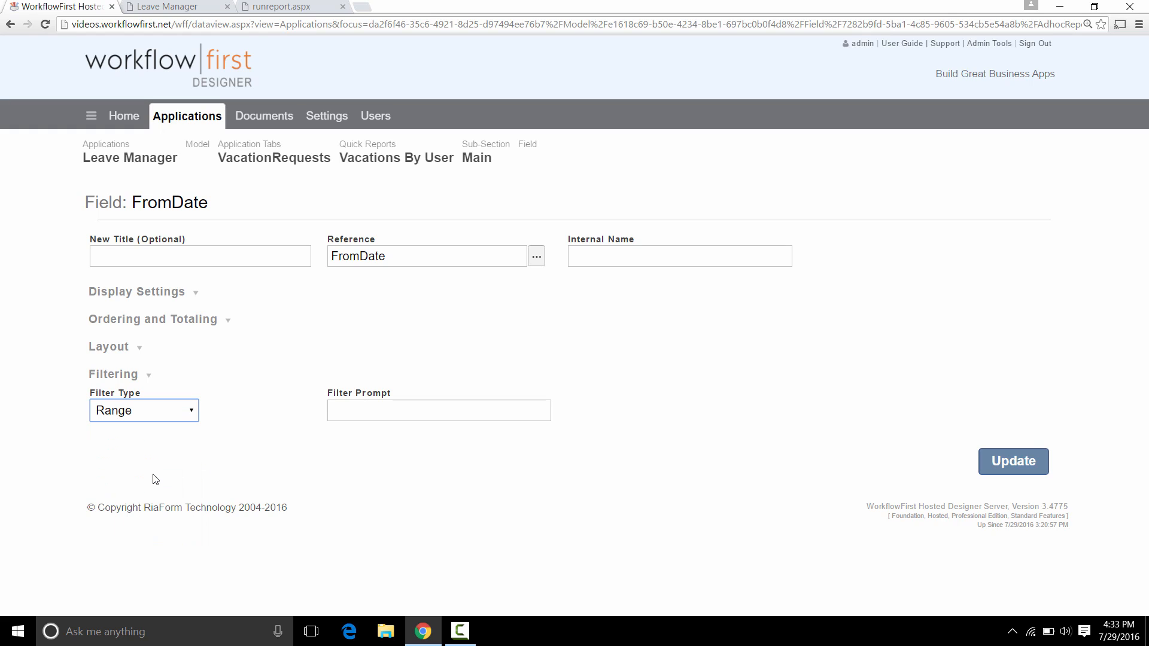
left_click(1022, 466)
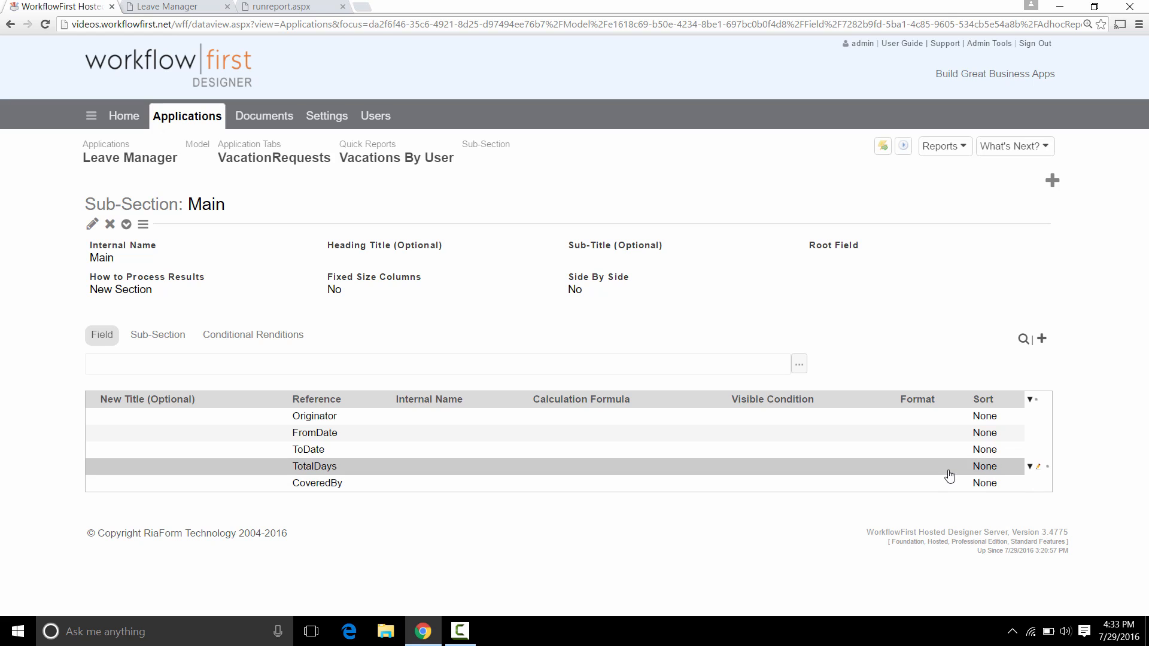
Set the TotalDays field's Total Type to Total so days are summed.
left_click(1038, 467)
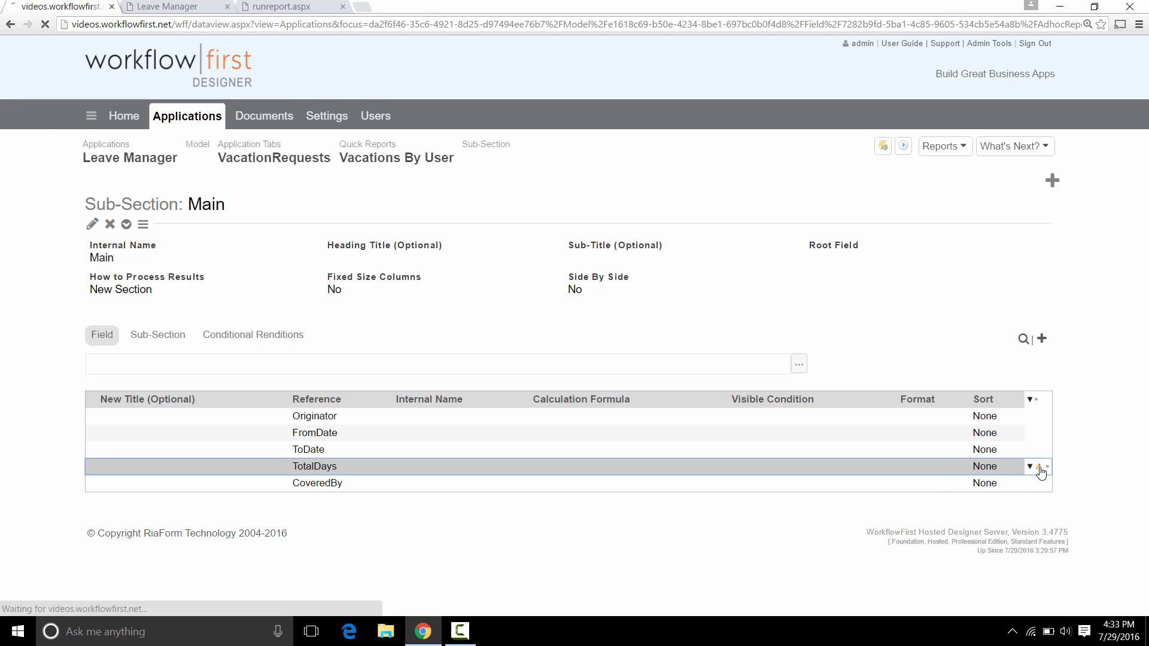
left_click(217, 320)
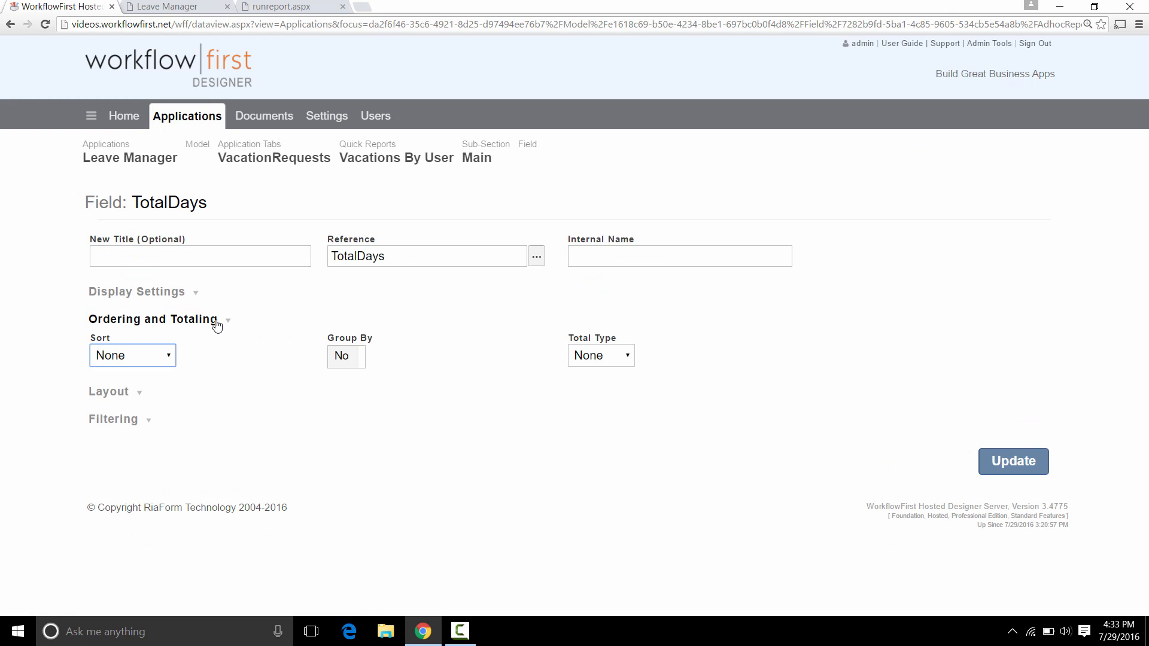
left_click(601, 356)
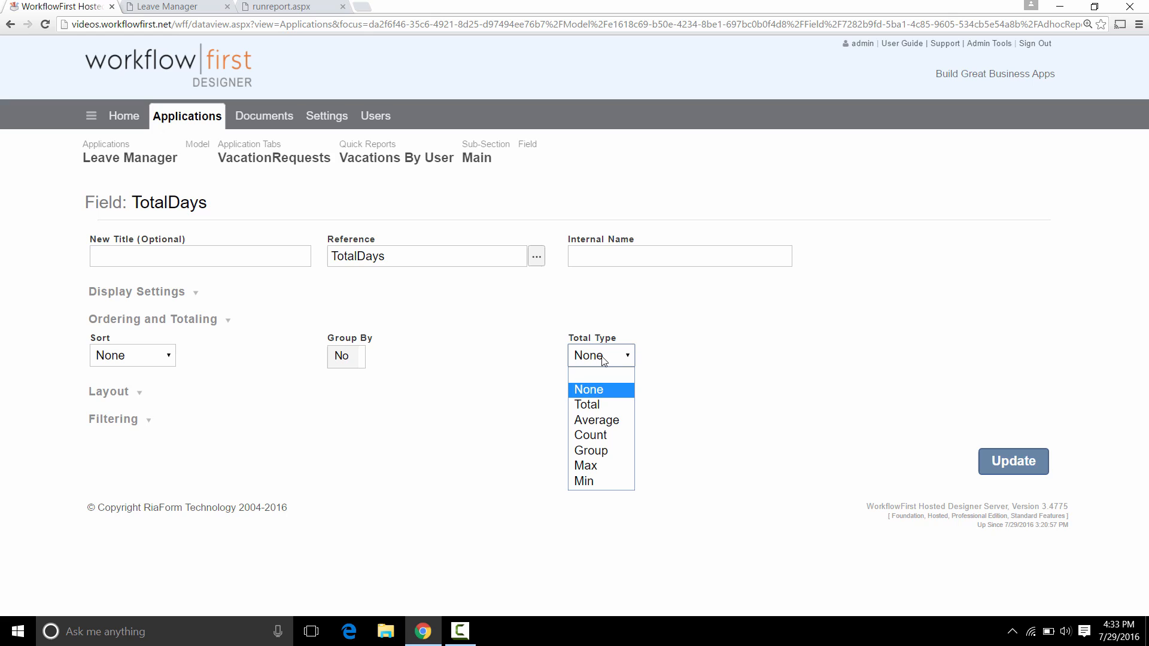
left_click(611, 405)
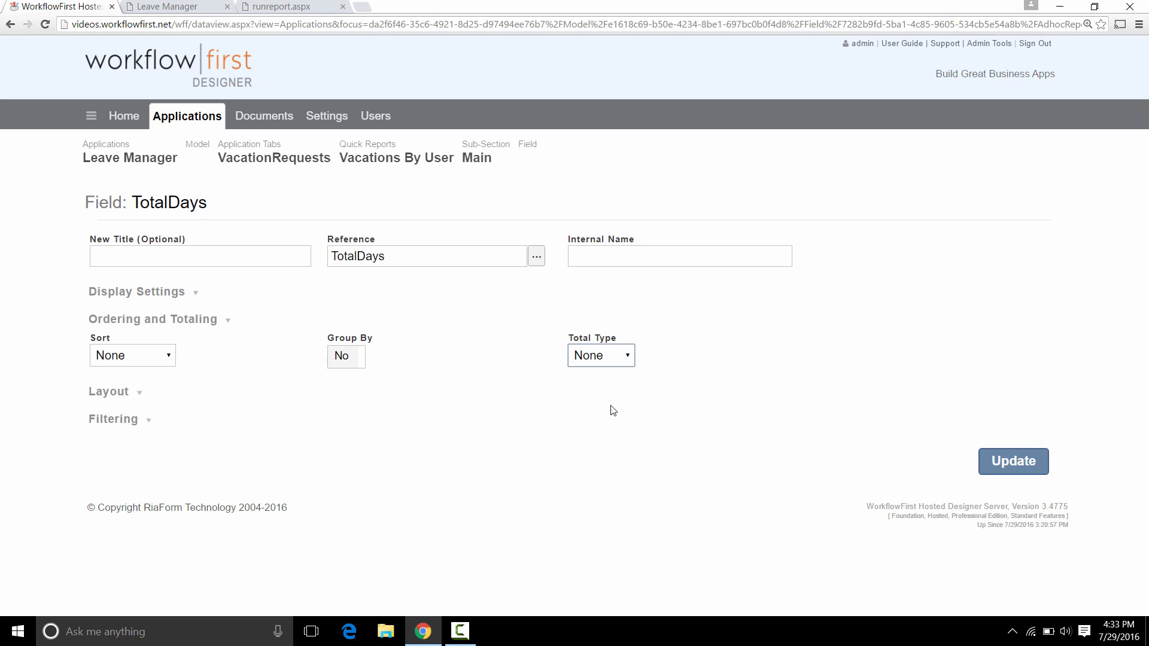
left_click(1003, 462)
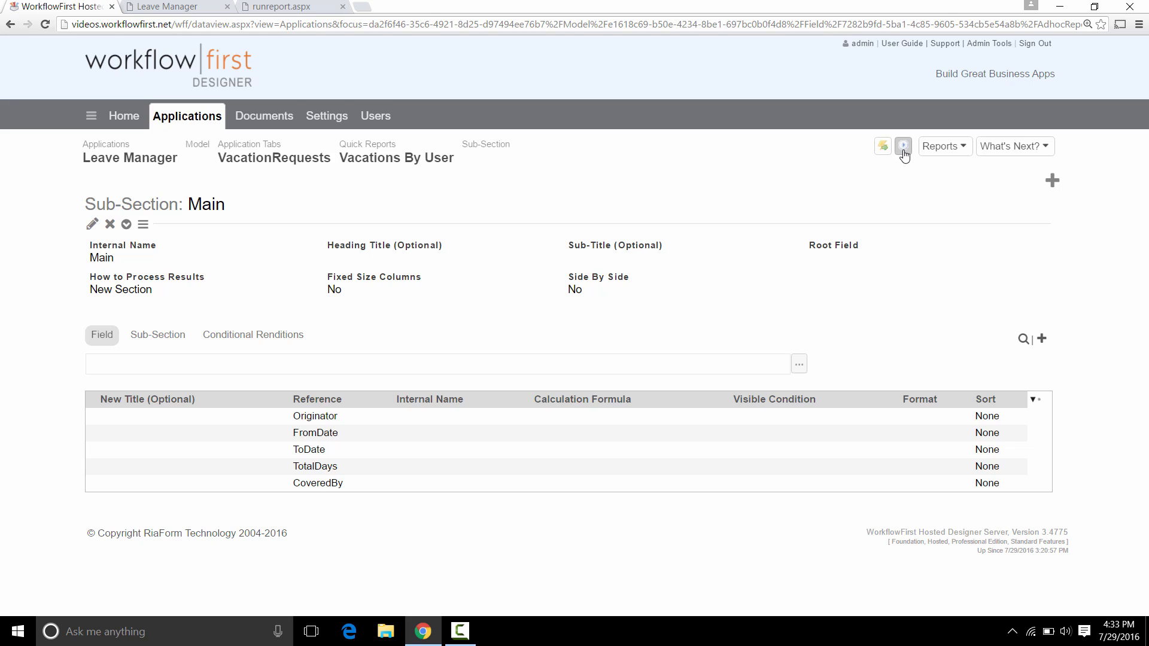
Quick Publish the Leave Manager app and return to the running app.
left_click(903, 151)
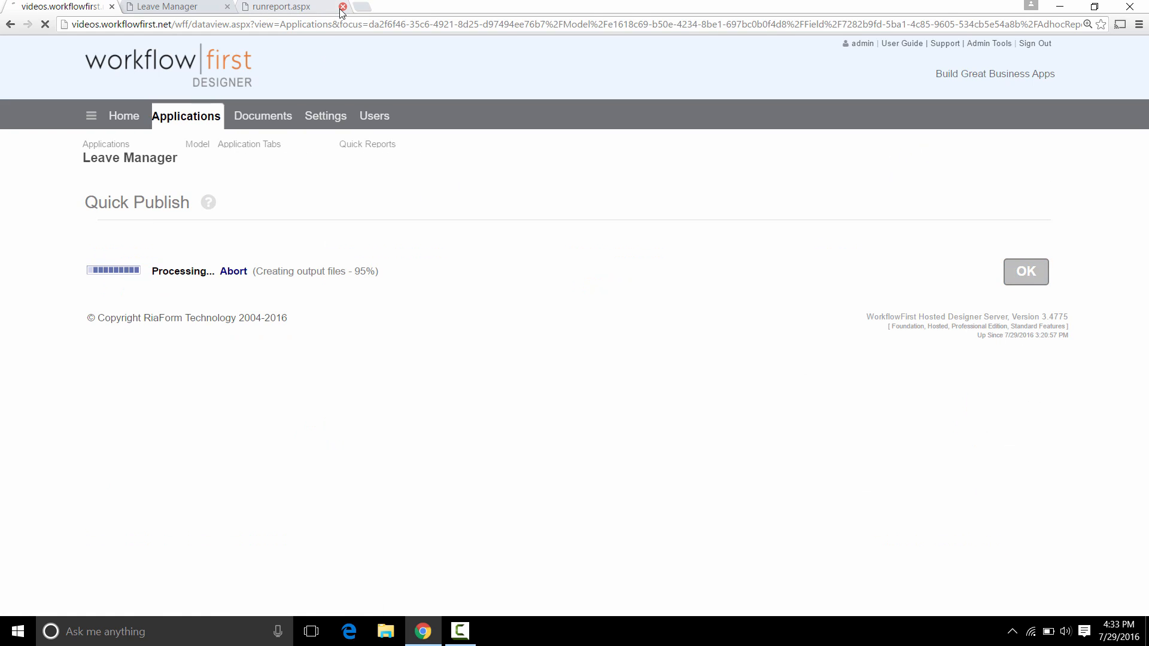
left_click(342, 6)
left_click(179, 6)
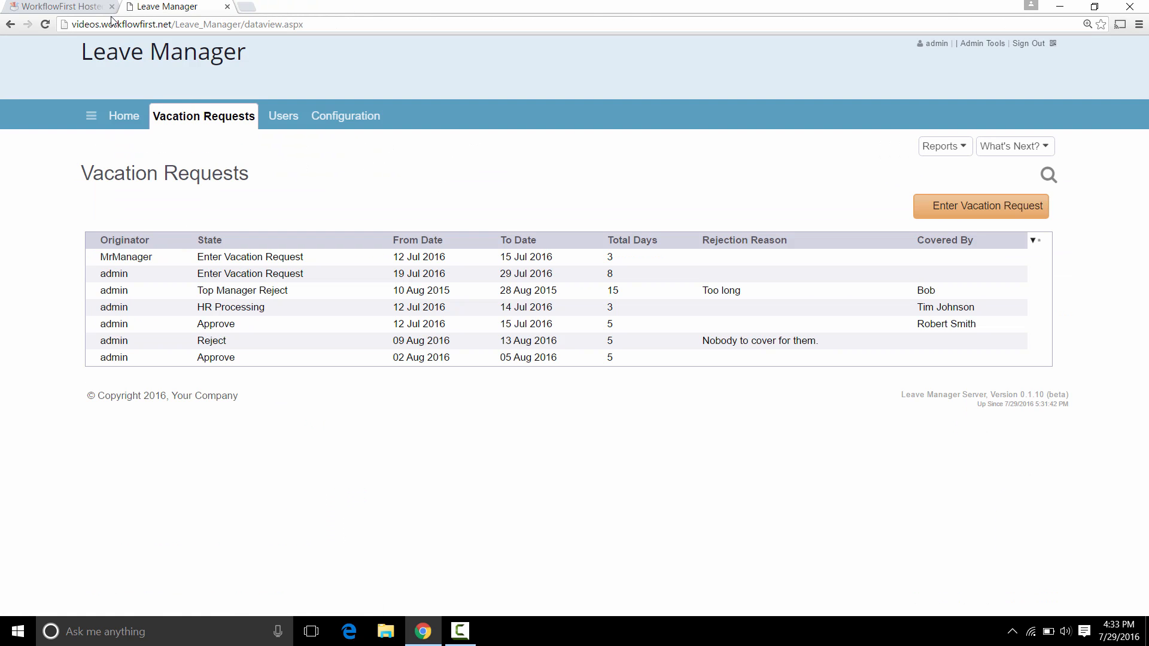
Reload Leave Manager and run the Vacations By User report from Reports.
left_click(46, 30)
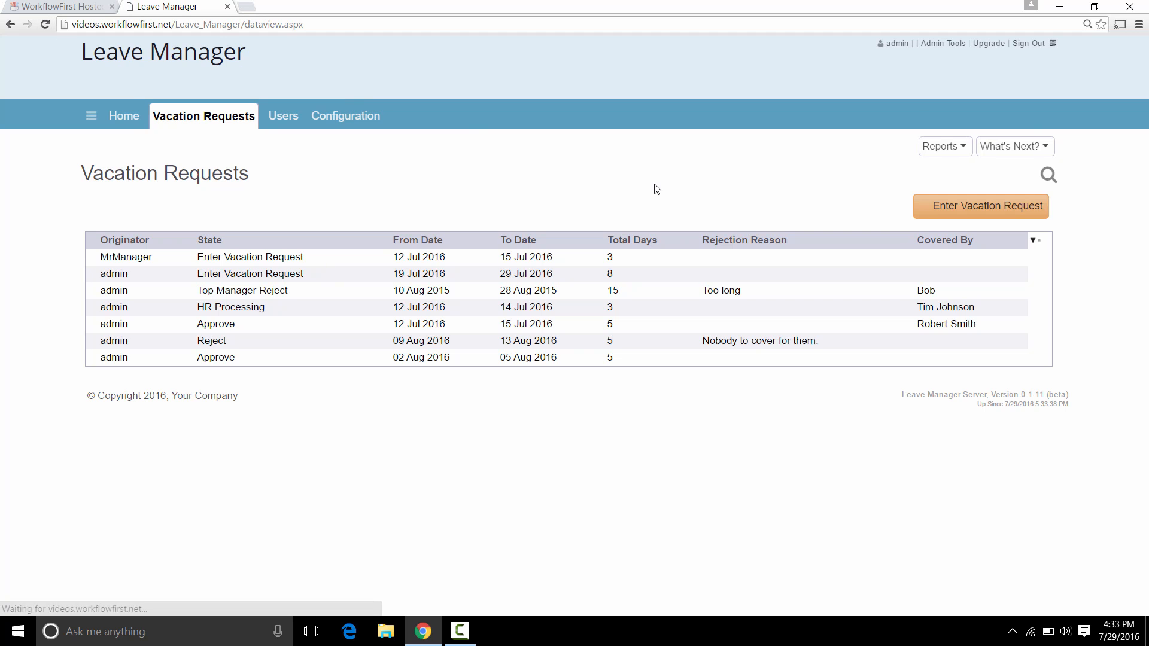
left_click(930, 153)
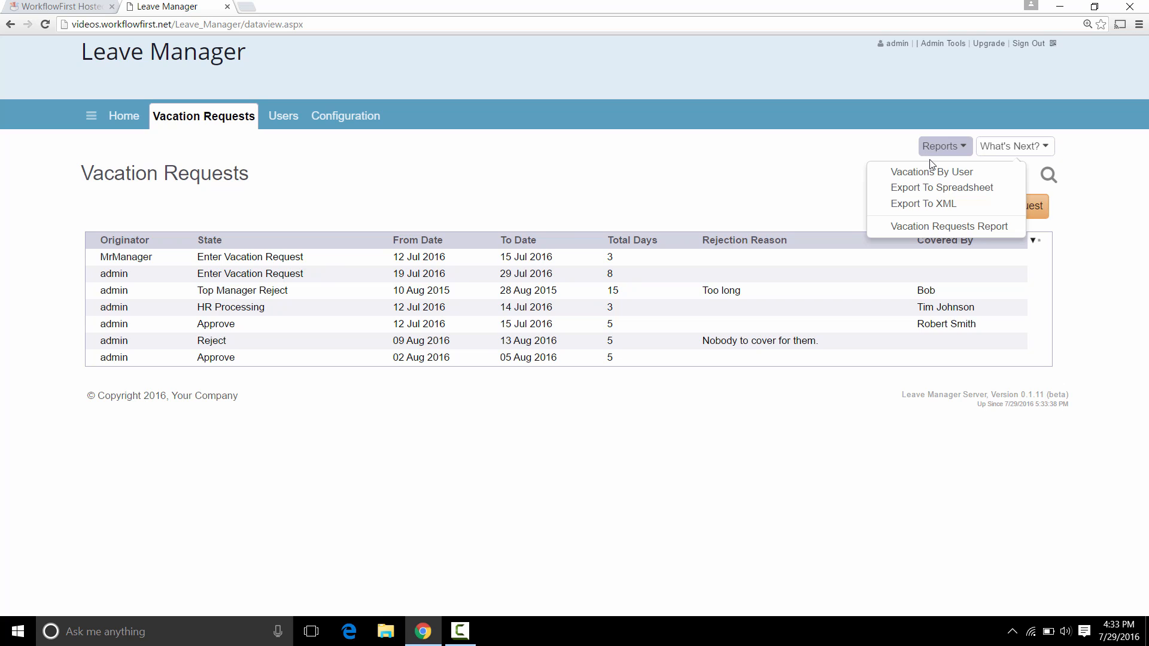
left_click(925, 173)
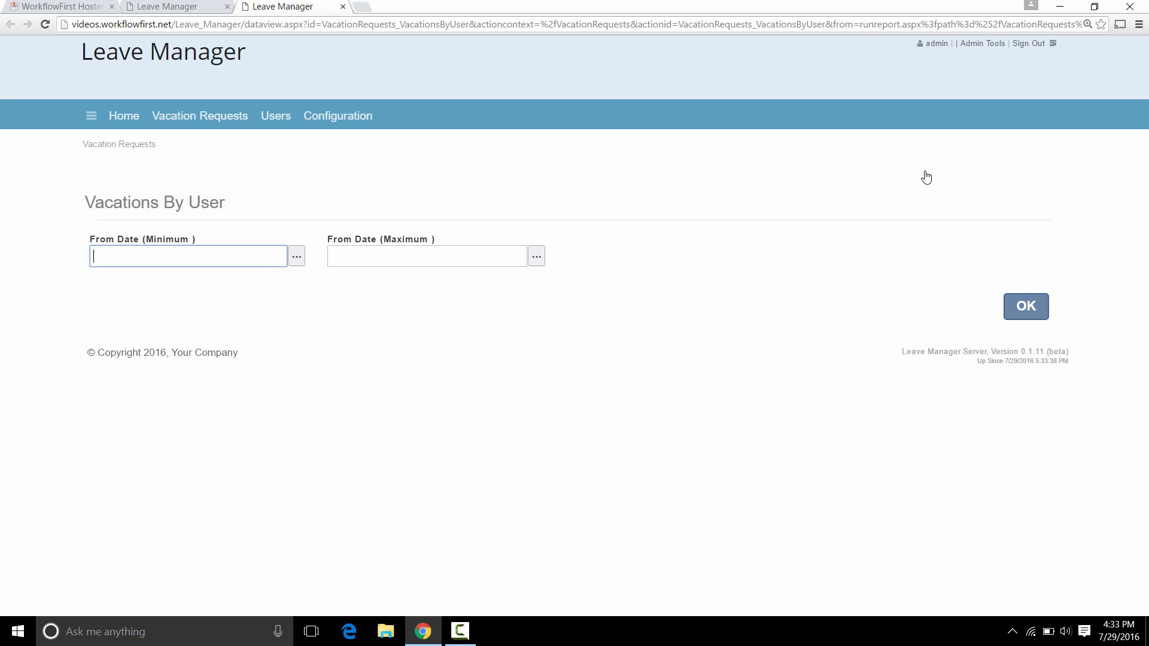
Filter the report's From Date between 1/1/2016 and 1/1/2017 and run it.
type("1/1/2016")
key("Tab")
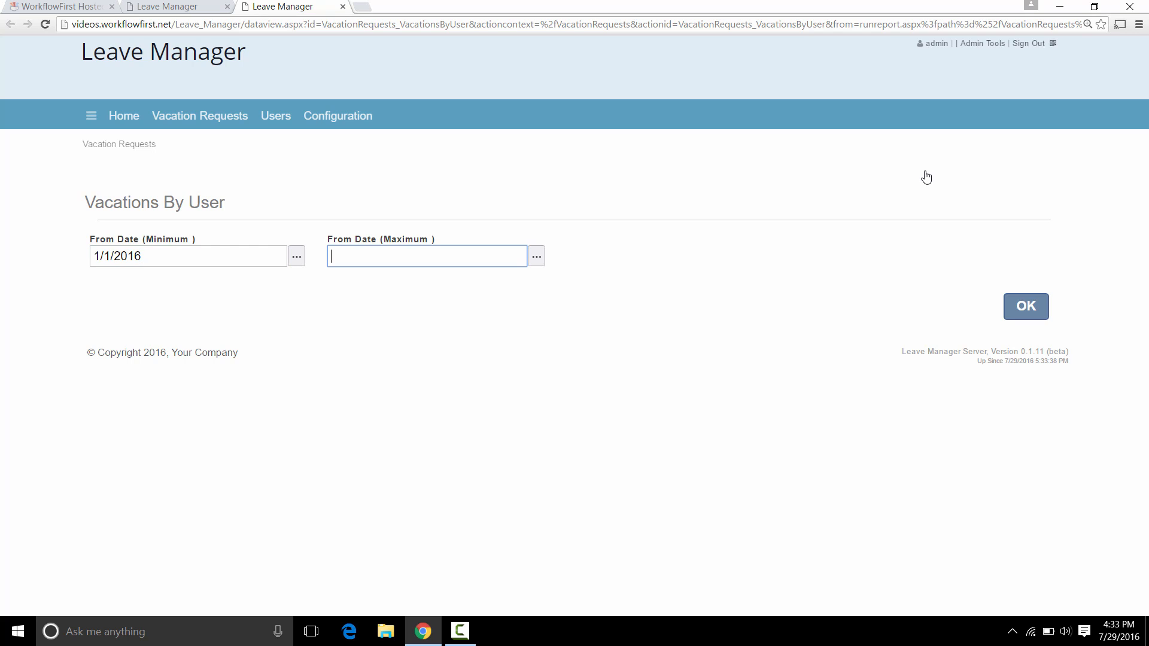
type("1/1/2017")
left_click(1026, 307)
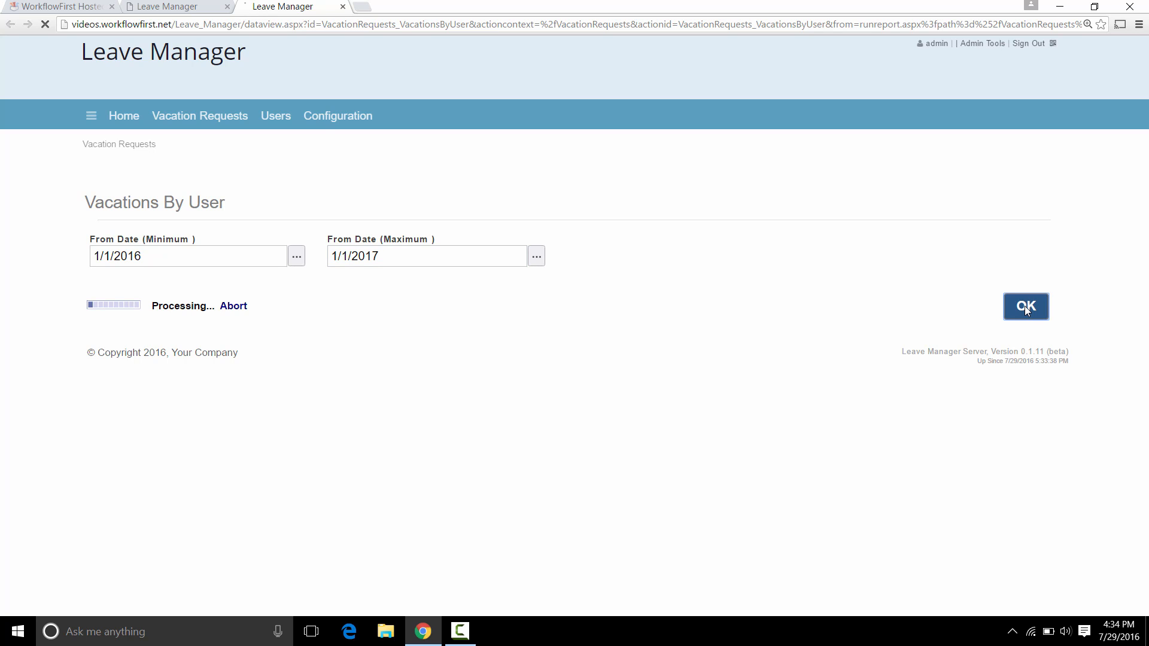